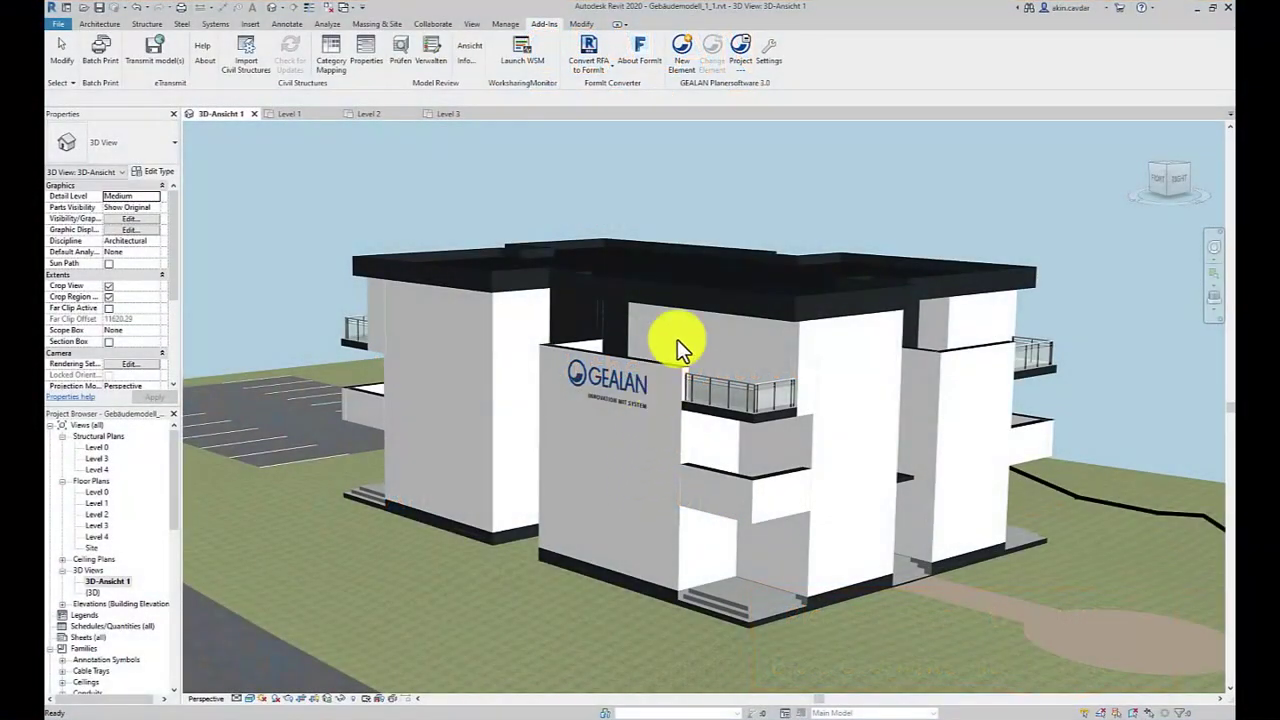
- Create project 'Project for Tutorialvideo', copying its designation into Construction project, and add specification record LV-1
left_click(735, 57)
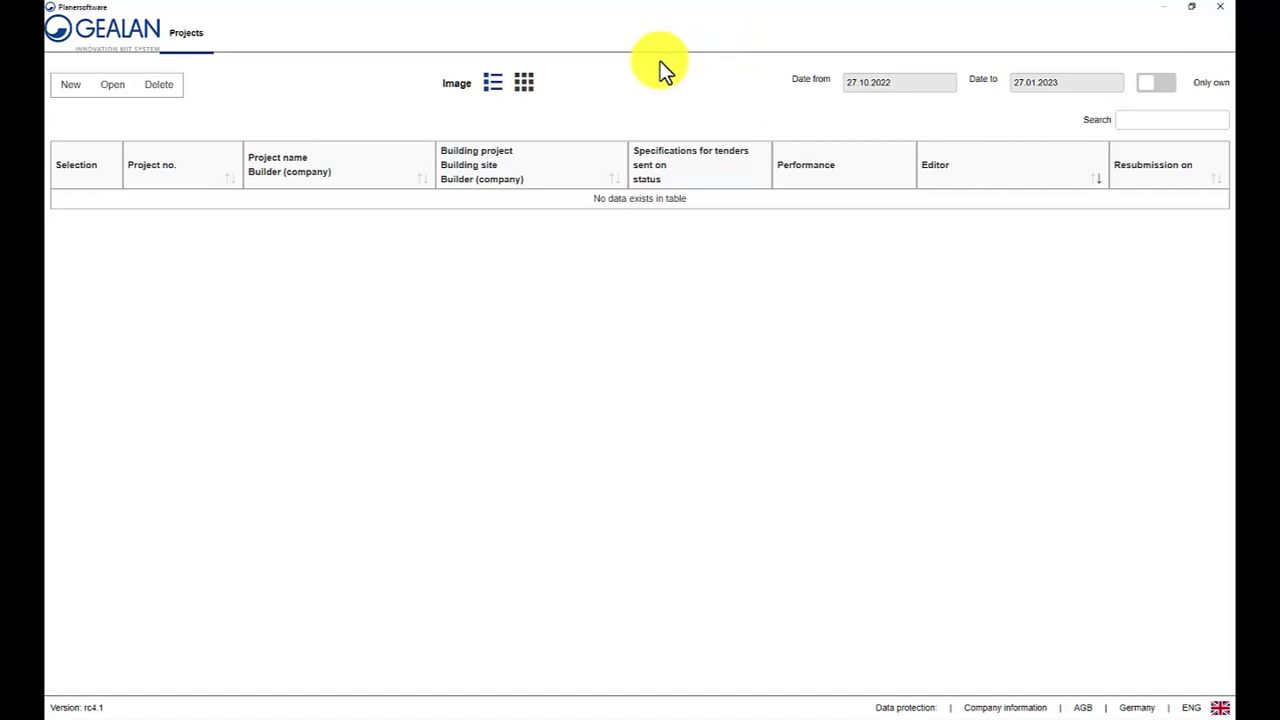
left_click(78, 85)
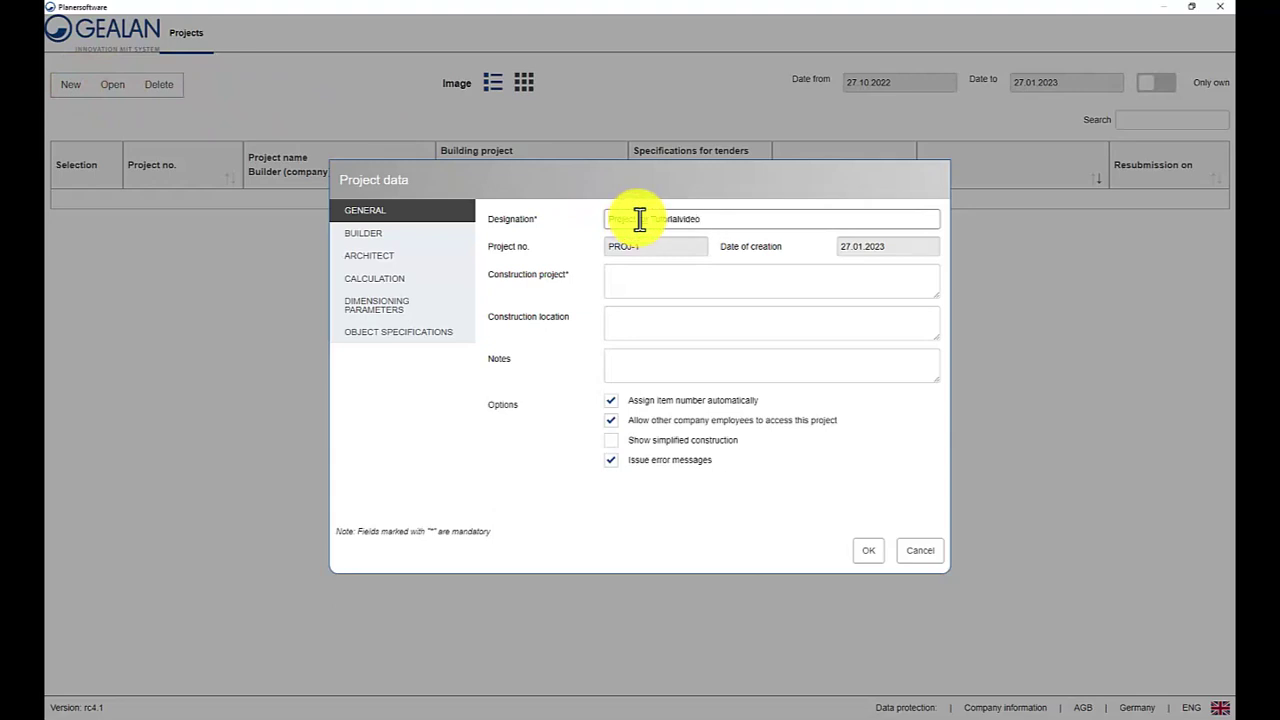
left_click_drag(709, 220, 603, 222)
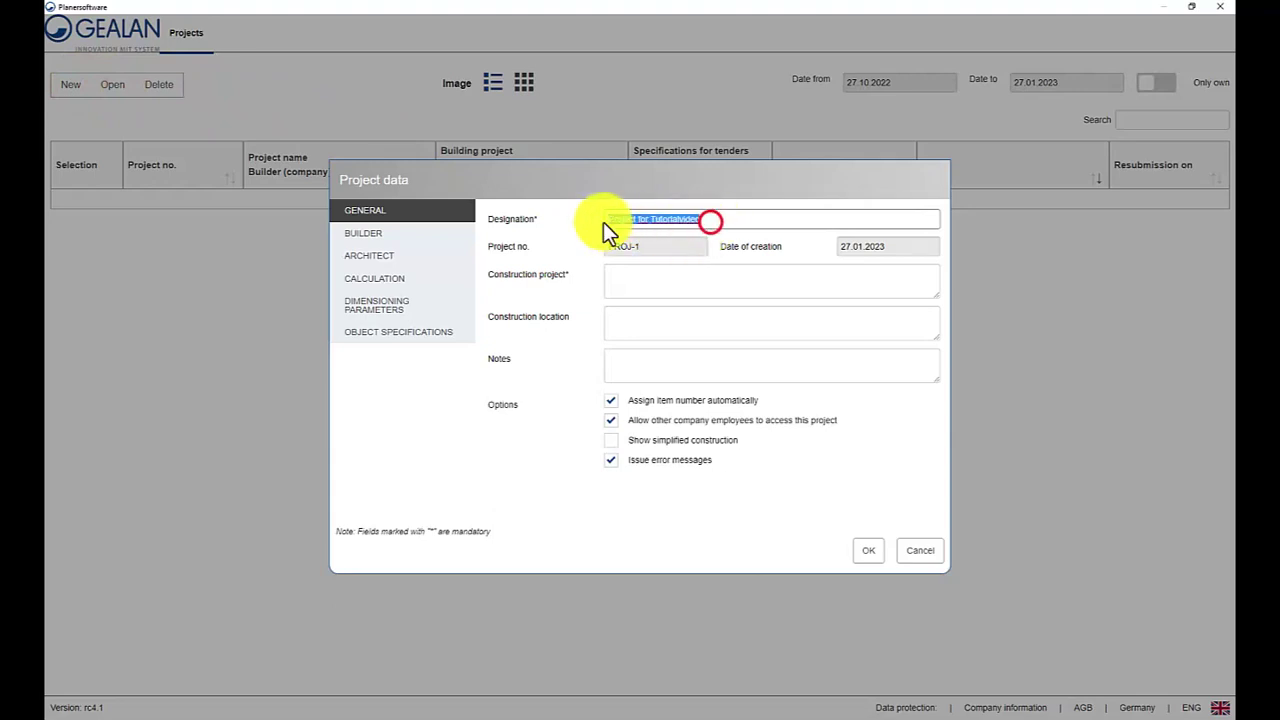
key("ctrl+c")
left_click(674, 280)
key("ctrl+v")
left_click(859, 550)
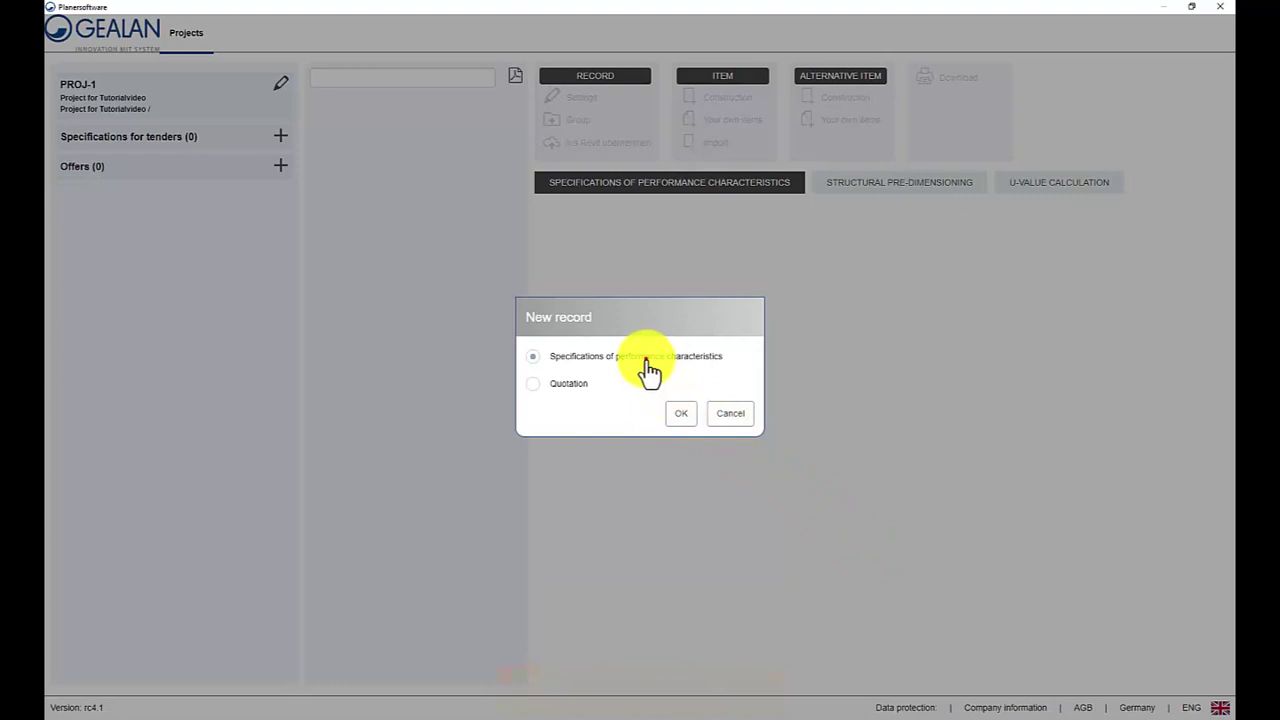
left_click(684, 414)
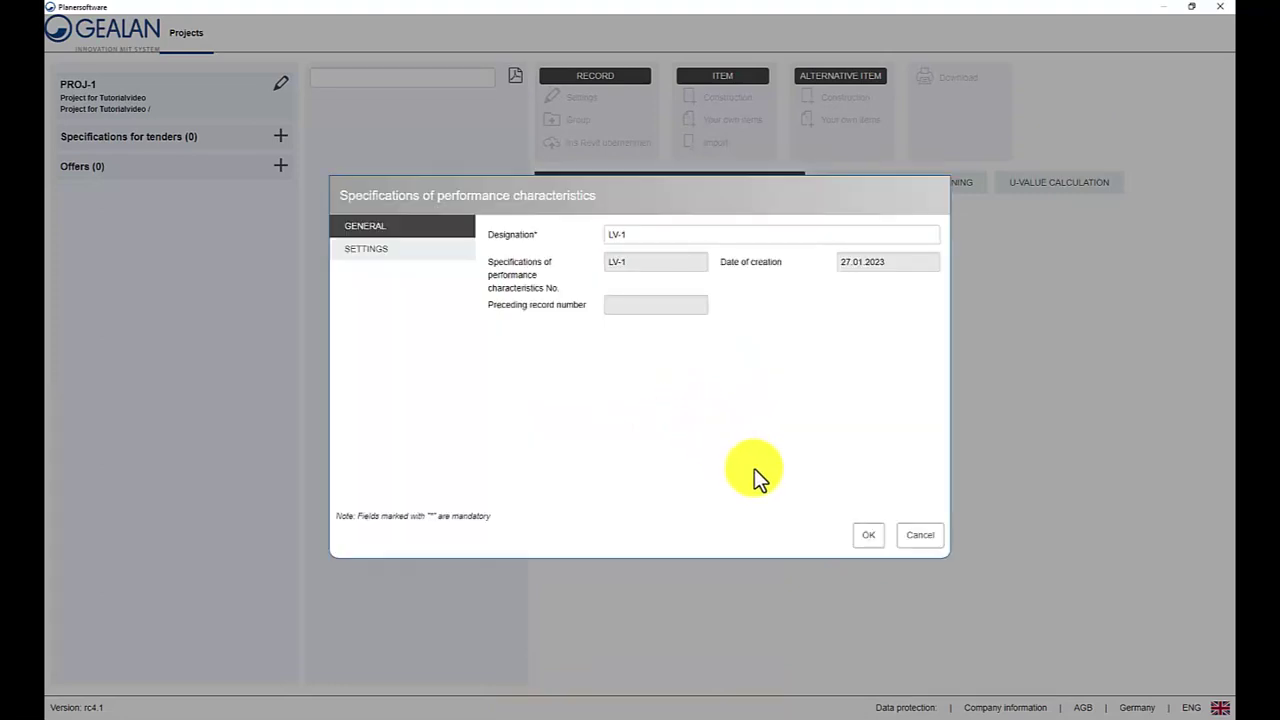
left_click(864, 540)
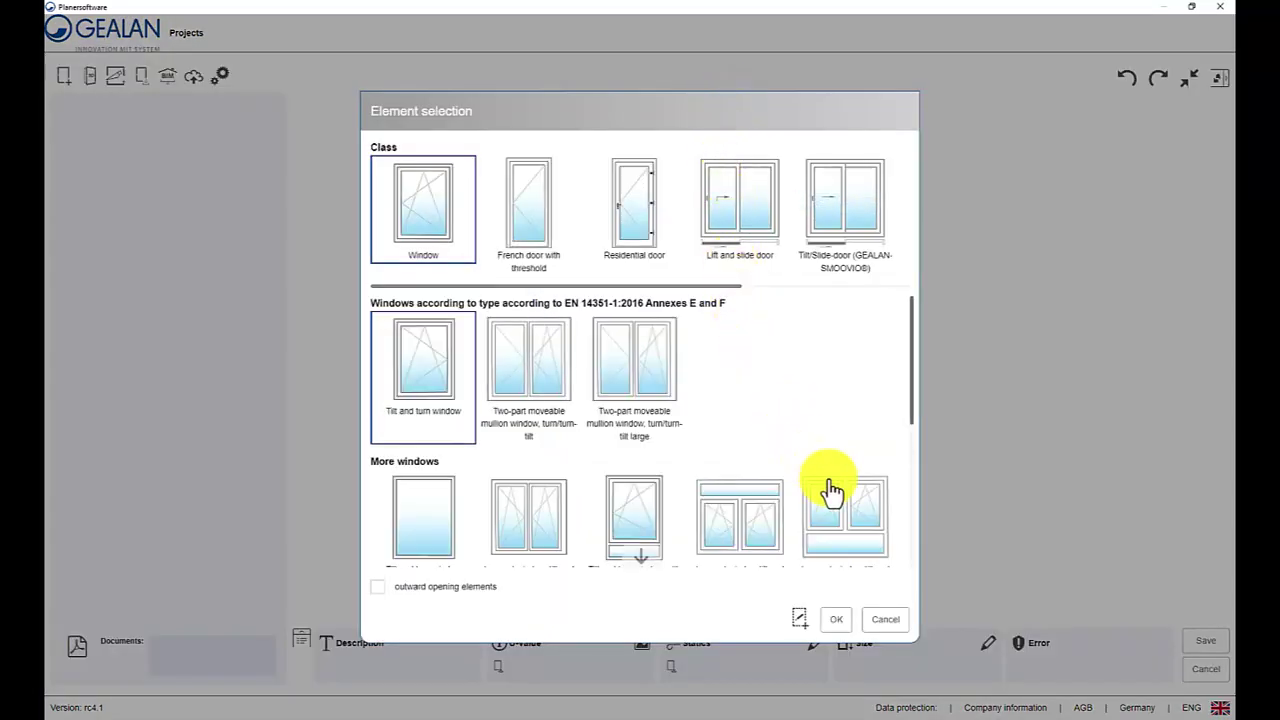
- Add the 3-part two-sash window over a fixed pane with a 7205 30 mm bottom connecting profile
left_click(848, 505)
left_click(838, 621)
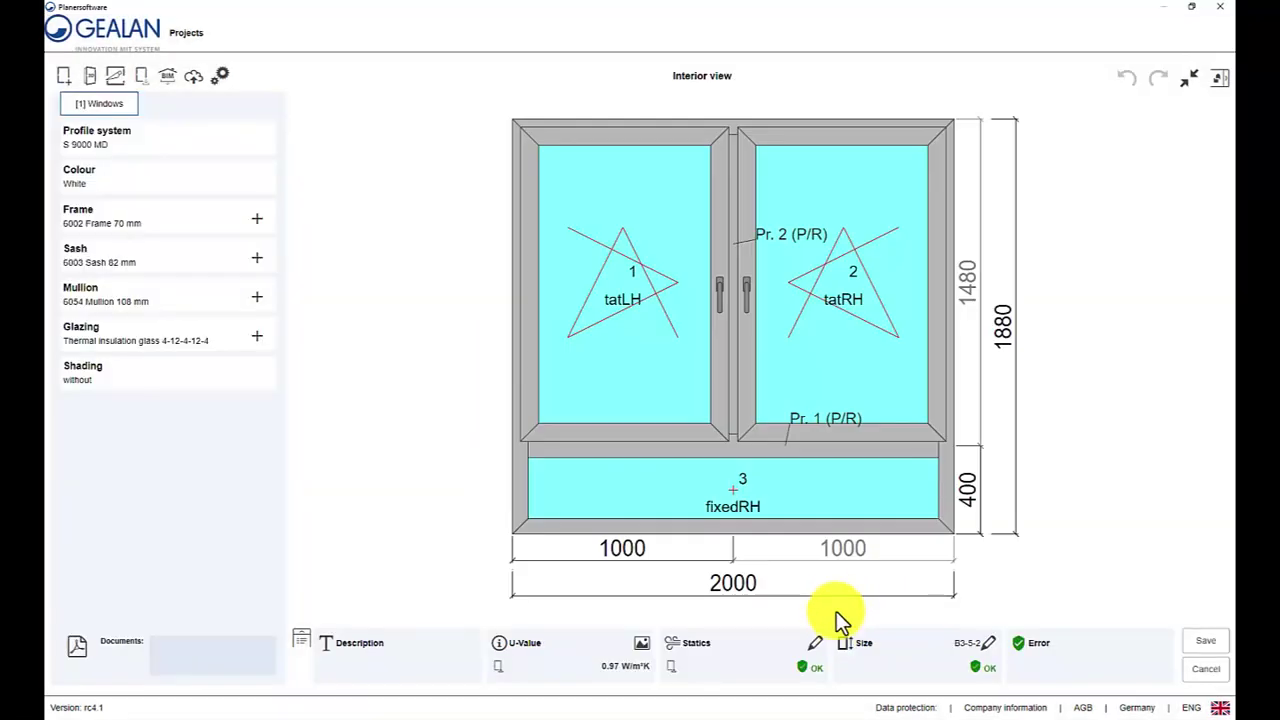
left_click(831, 532)
left_click(995, 547)
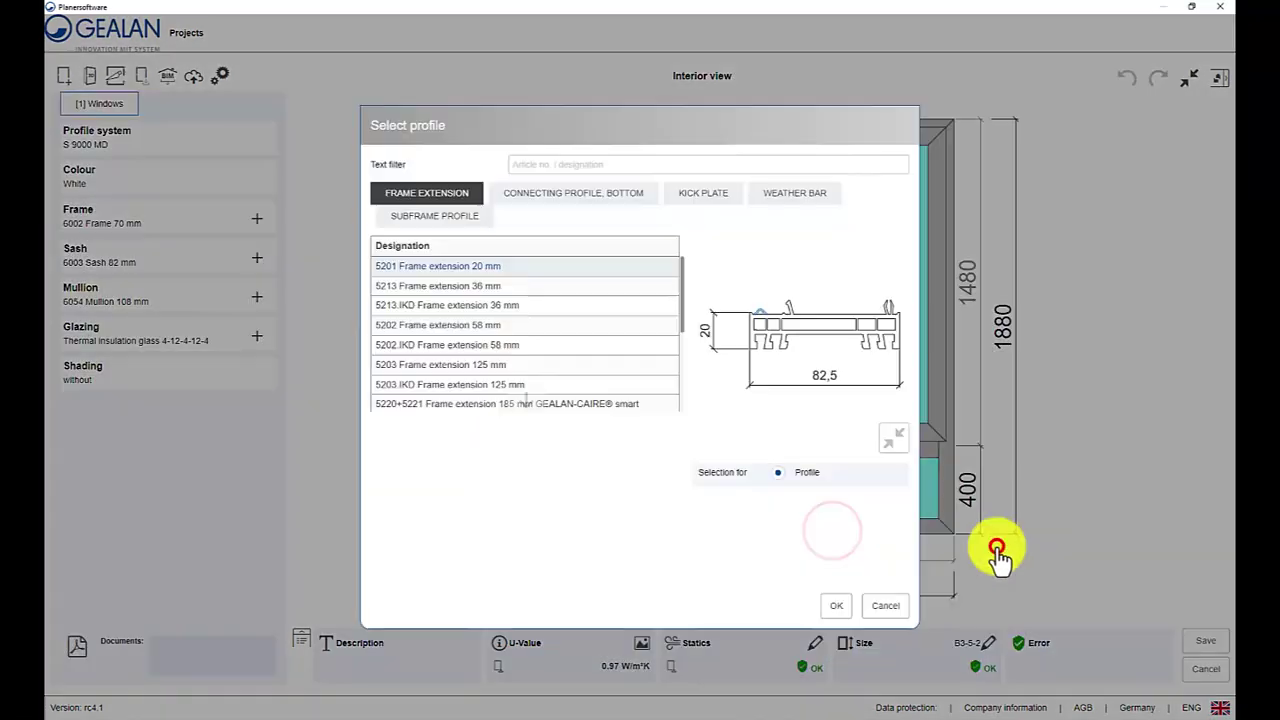
left_click(630, 200)
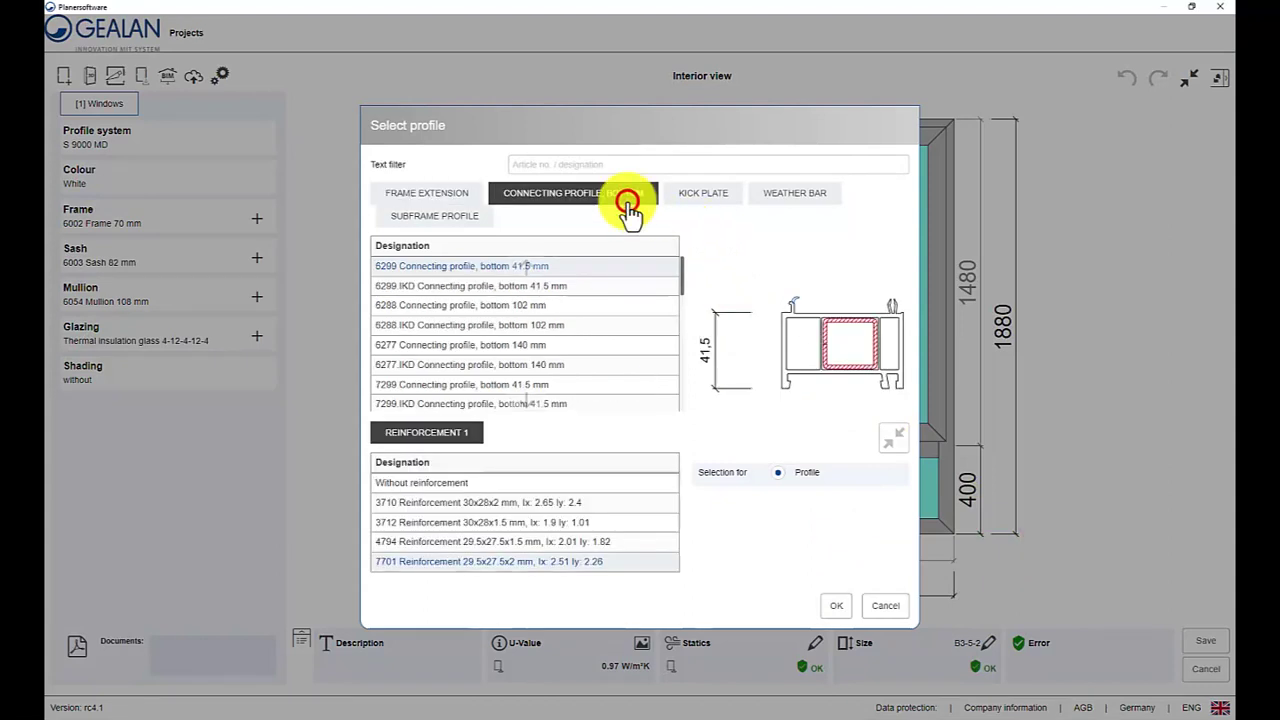
scroll(600, 340, "down", 3)
scroll(590, 360, "down", 3)
left_click(585, 365)
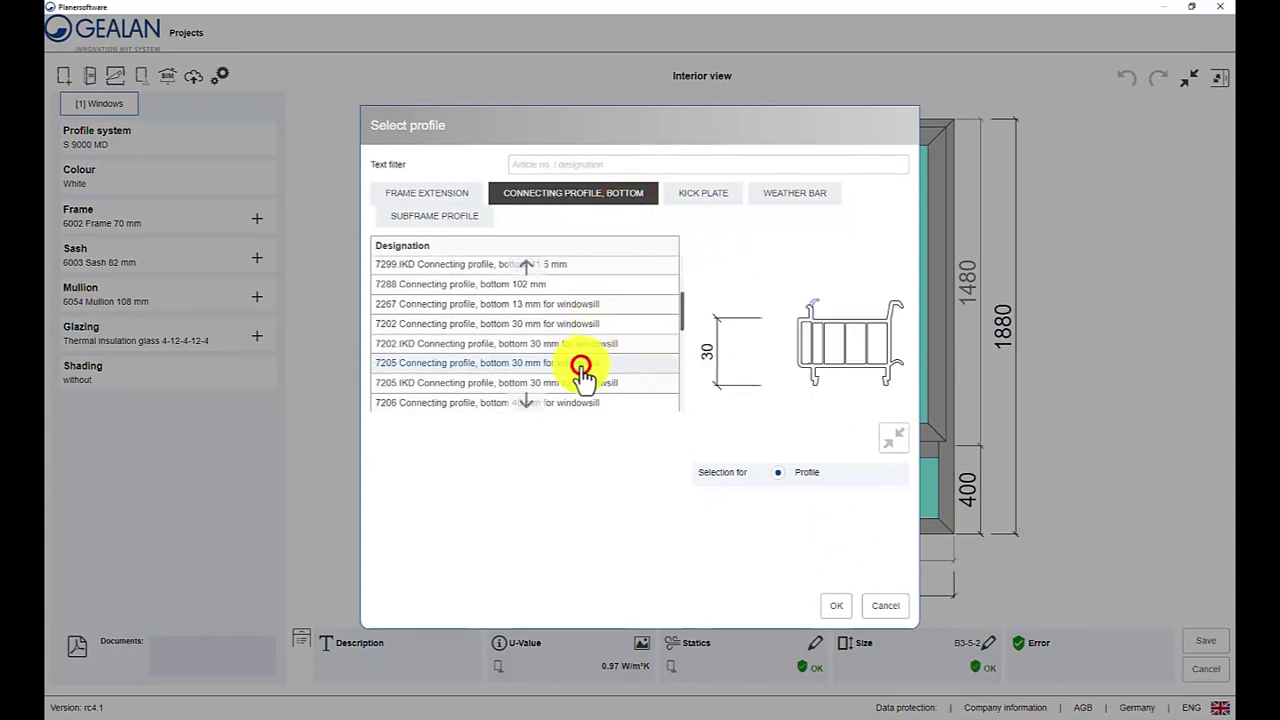
left_click(836, 605)
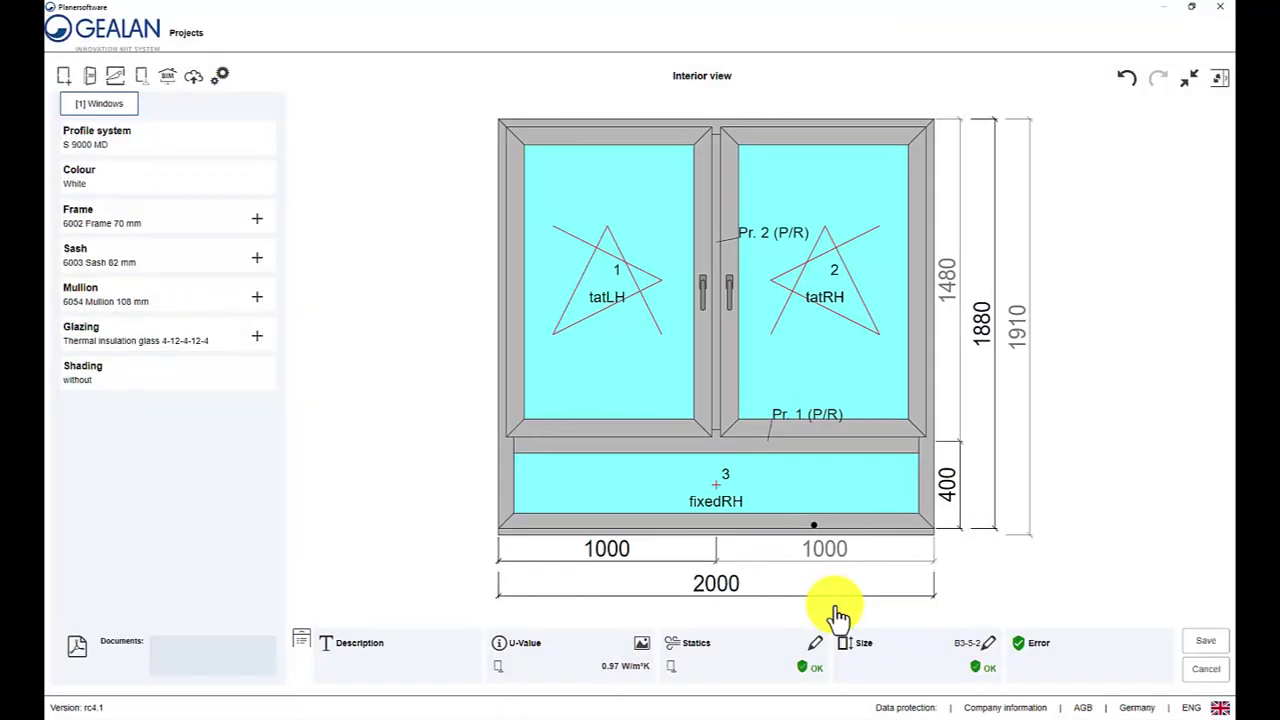
left_click(822, 362)
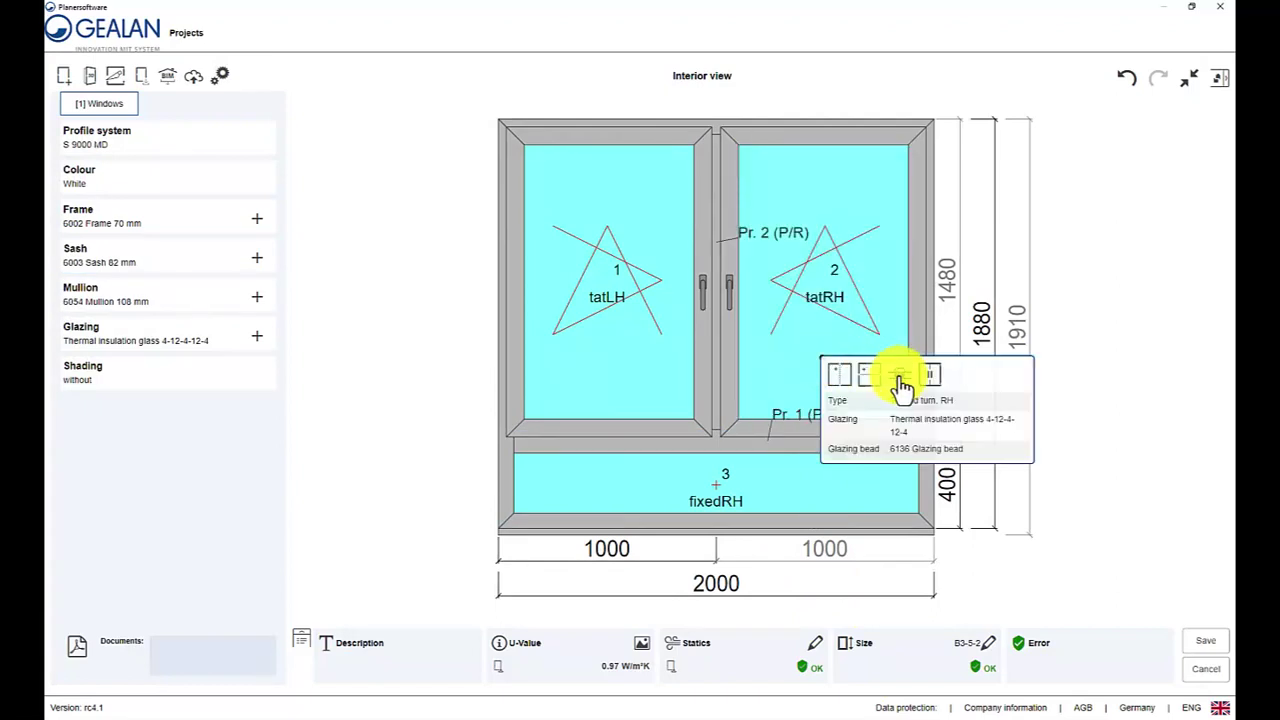
- Add an adhesive sash-bar cross to both the right and left sashes
left_click(899, 376)
left_click(803, 287)
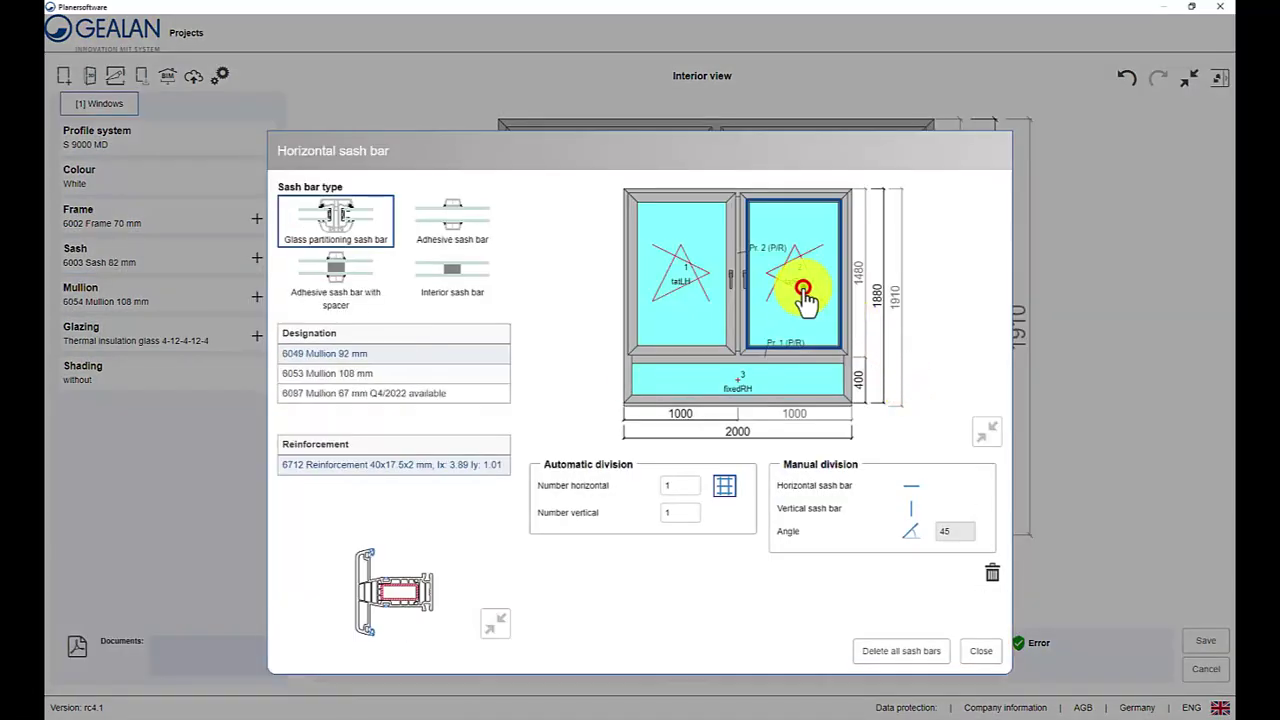
left_click(453, 222)
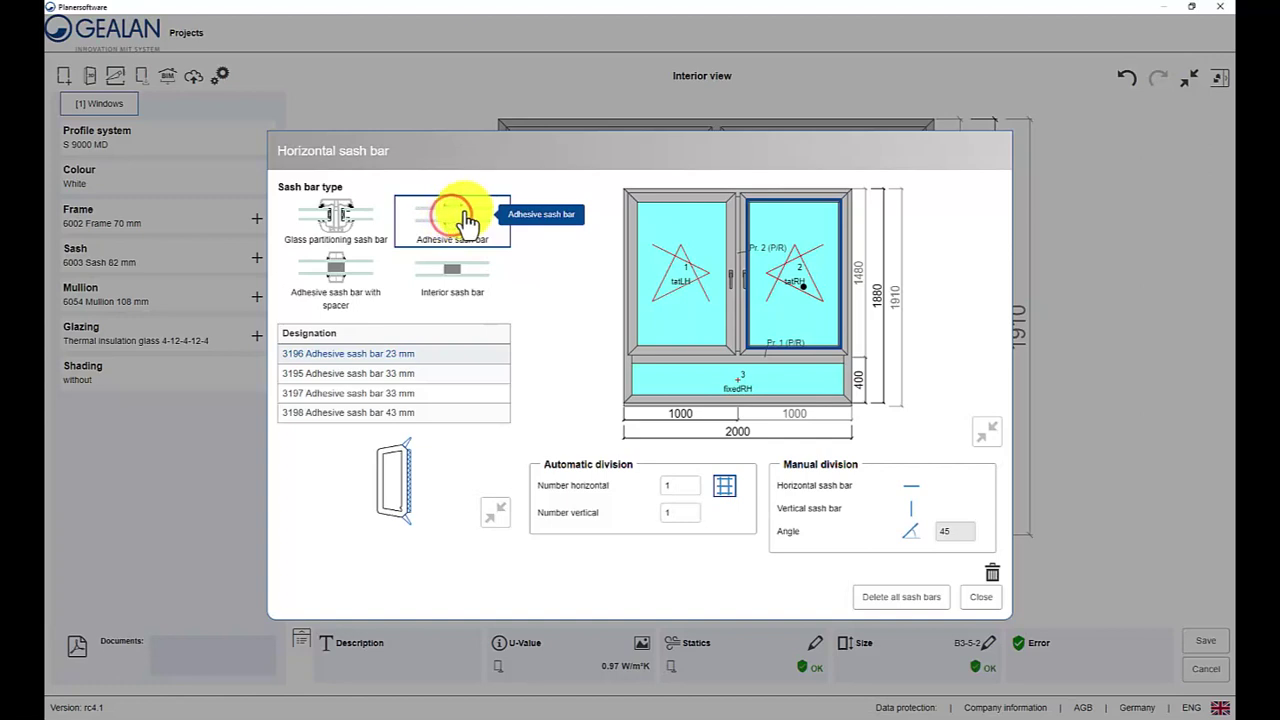
left_click(787, 254)
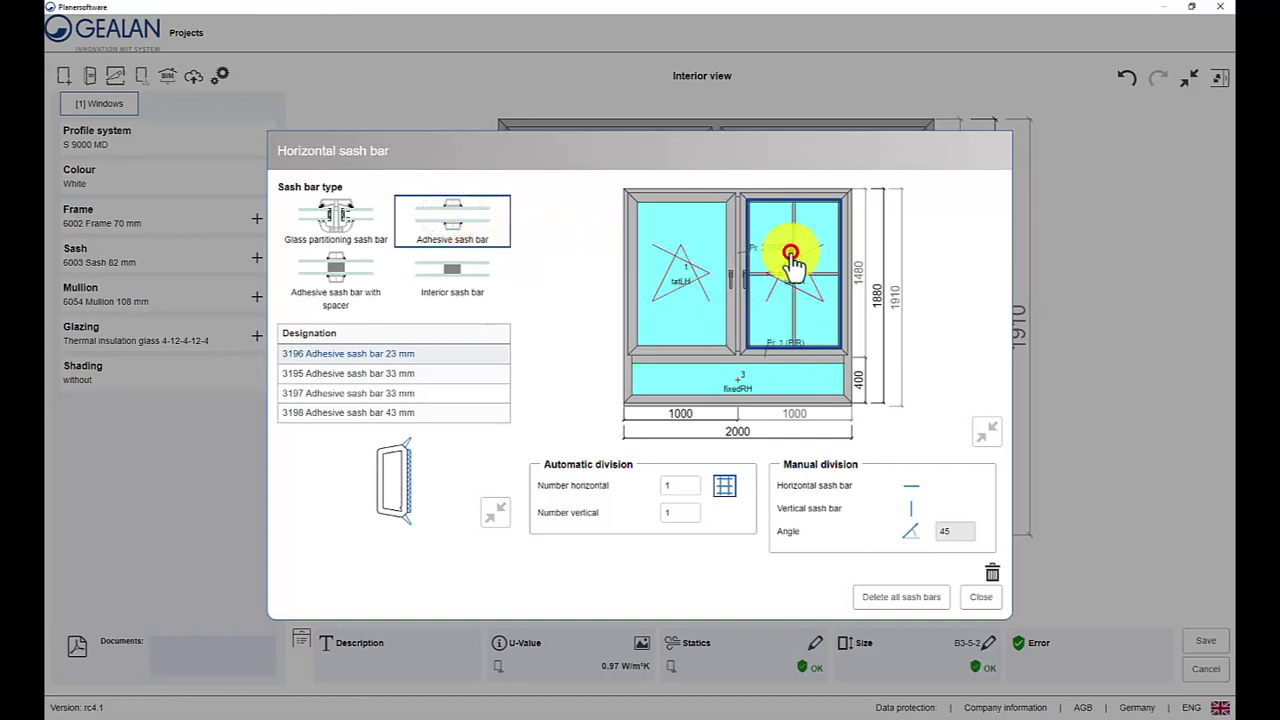
left_click(688, 260)
left_click(465, 213)
left_click(680, 265)
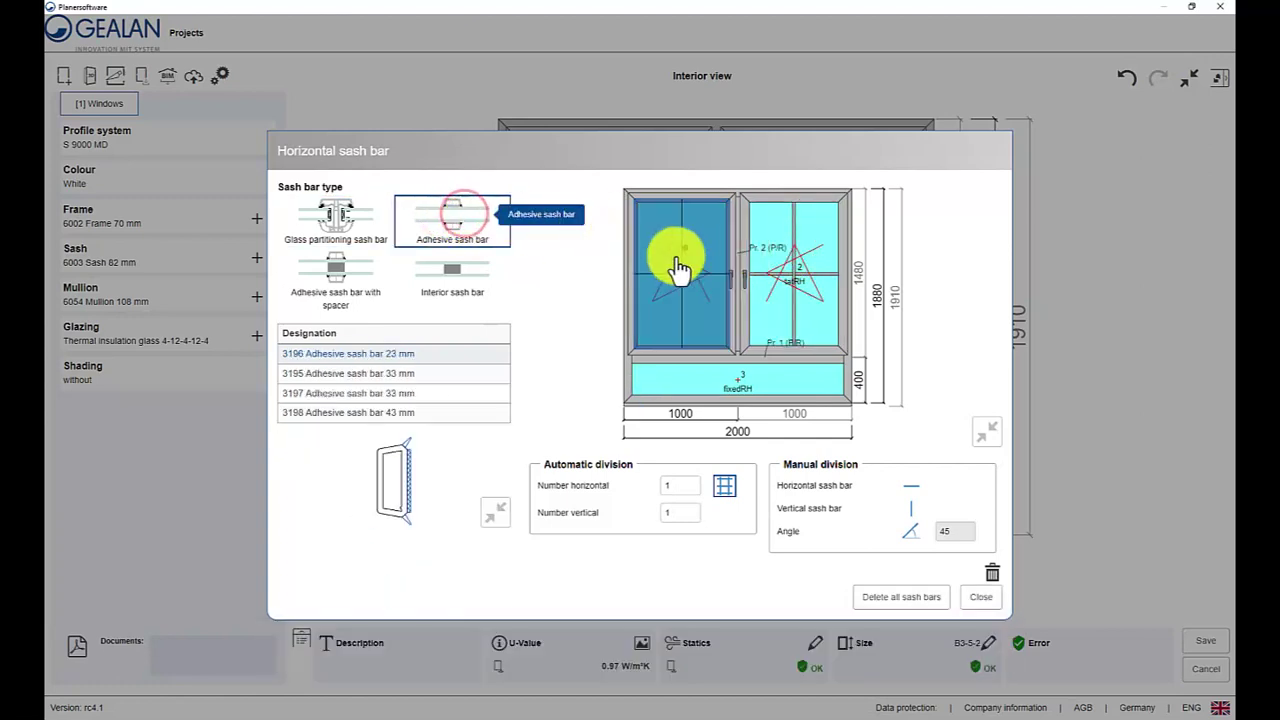
left_click(979, 598)
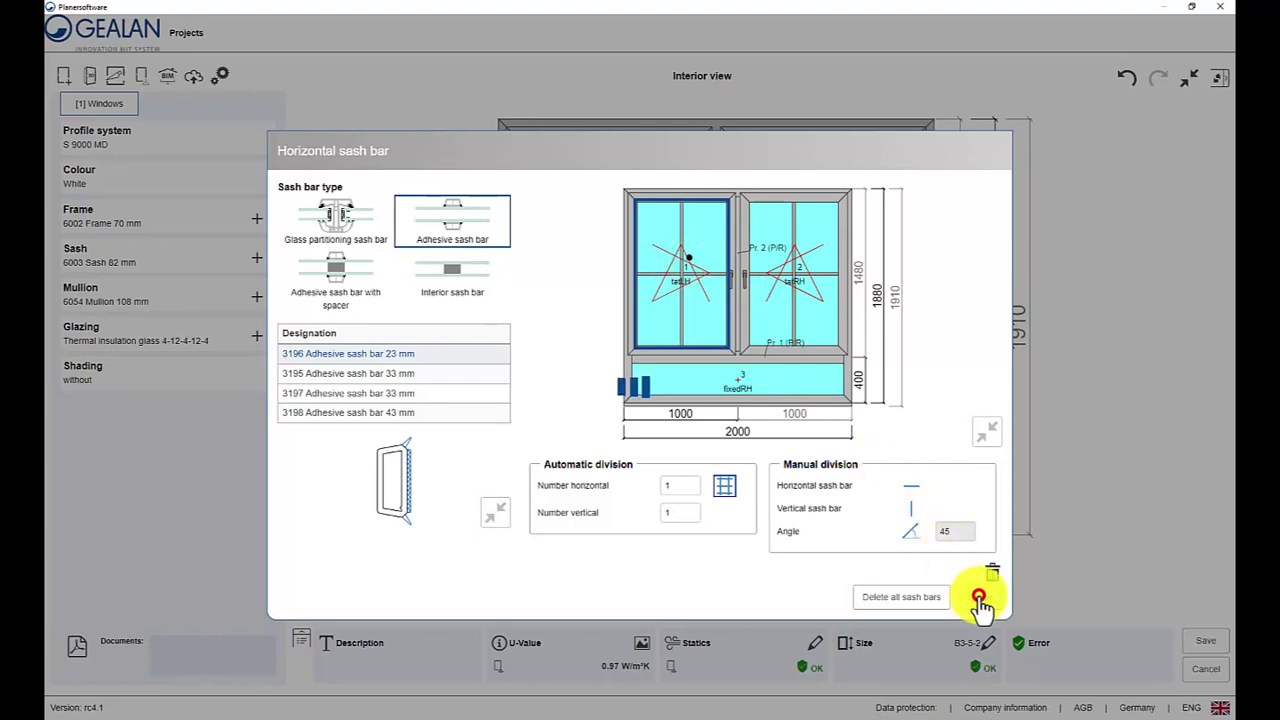
- Set the exterior colour to RAL 7016 Anthracite grey and add the window as item 0001, 10 pieces
left_click(238, 180)
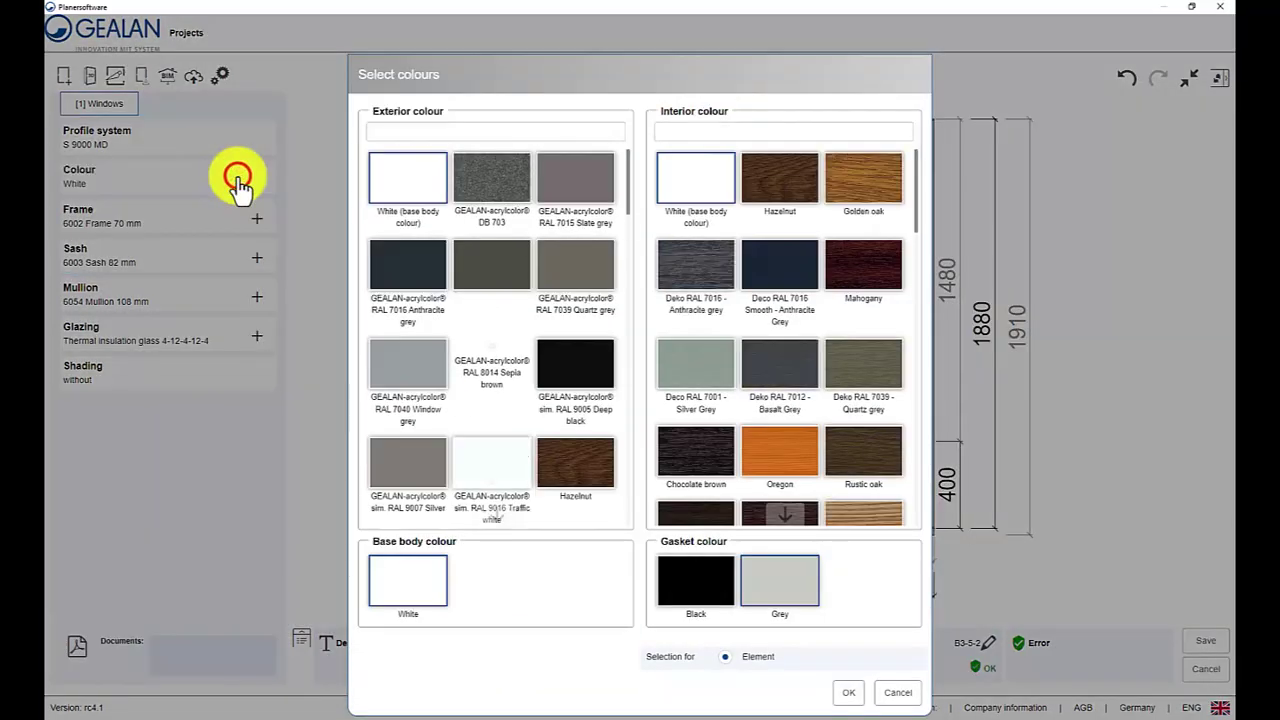
left_click(402, 270)
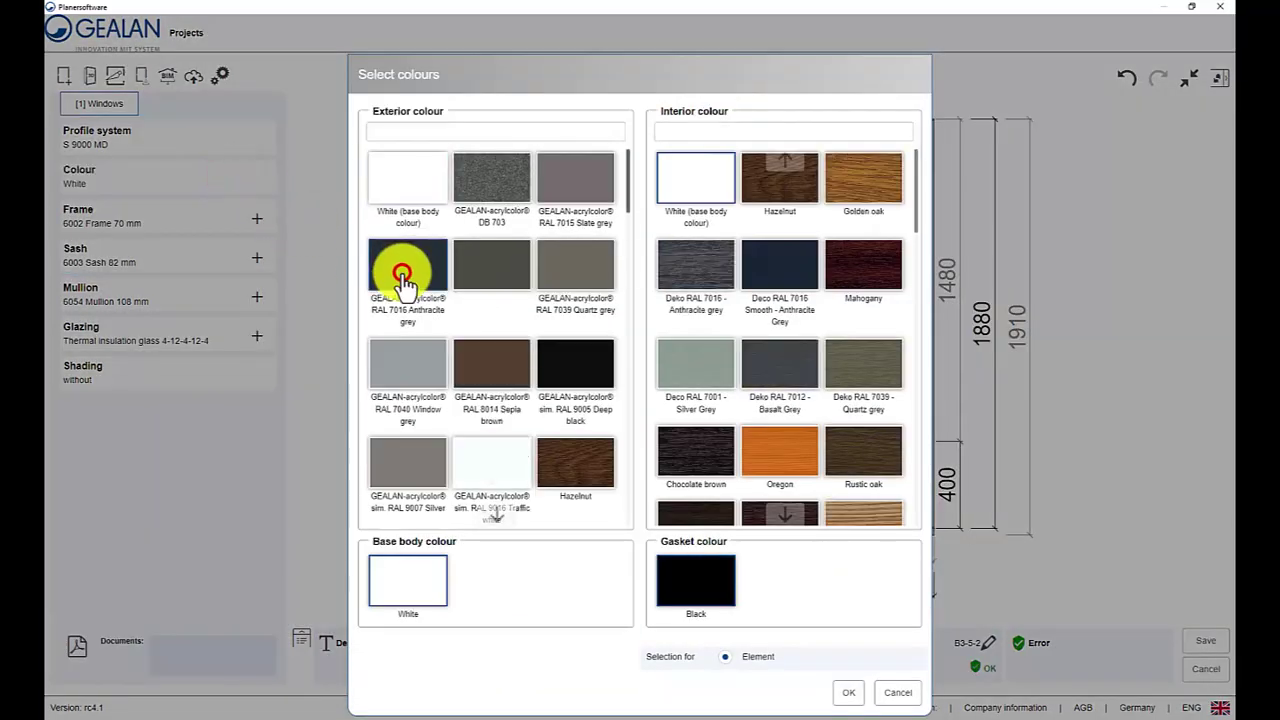
left_click(844, 690)
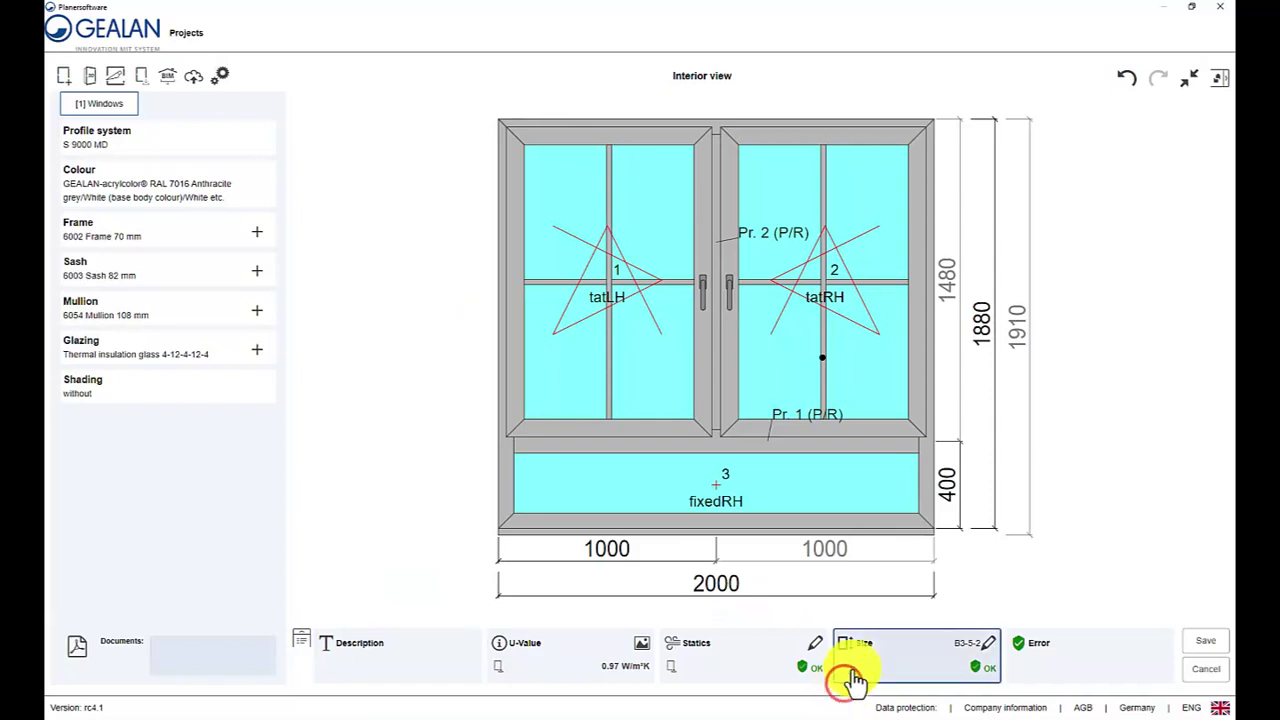
left_click(1207, 650)
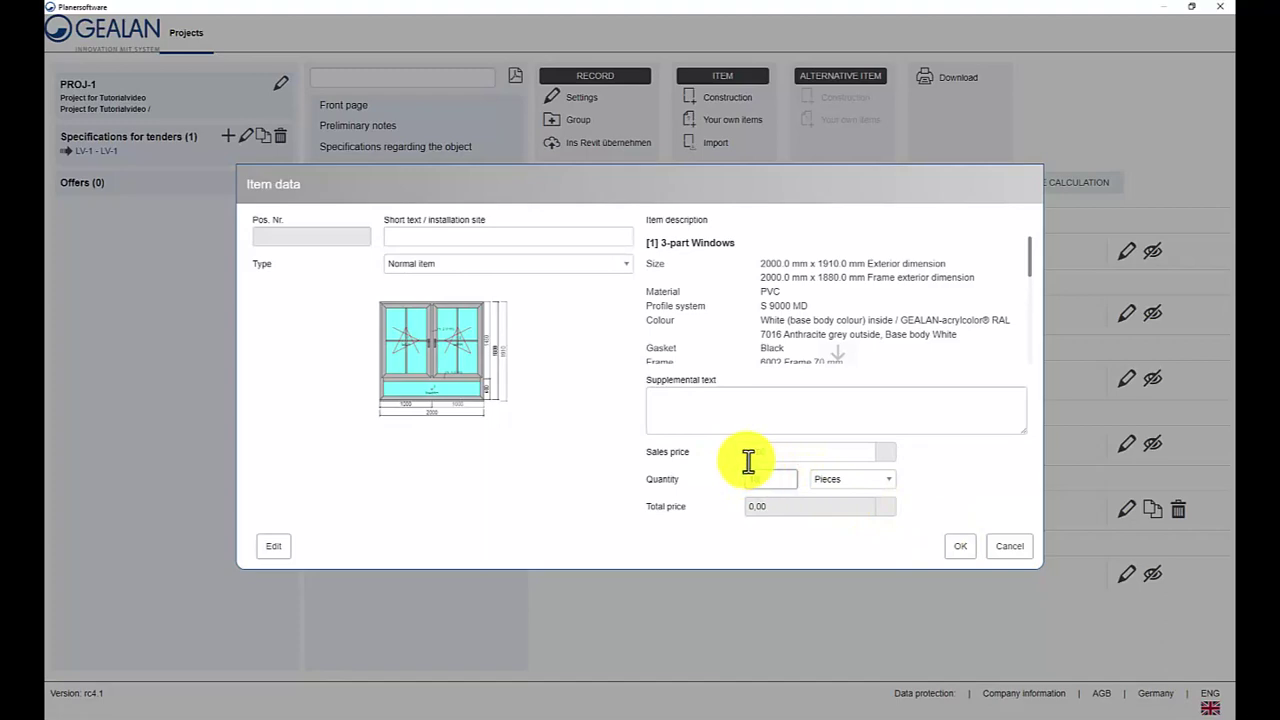
left_click(965, 546)
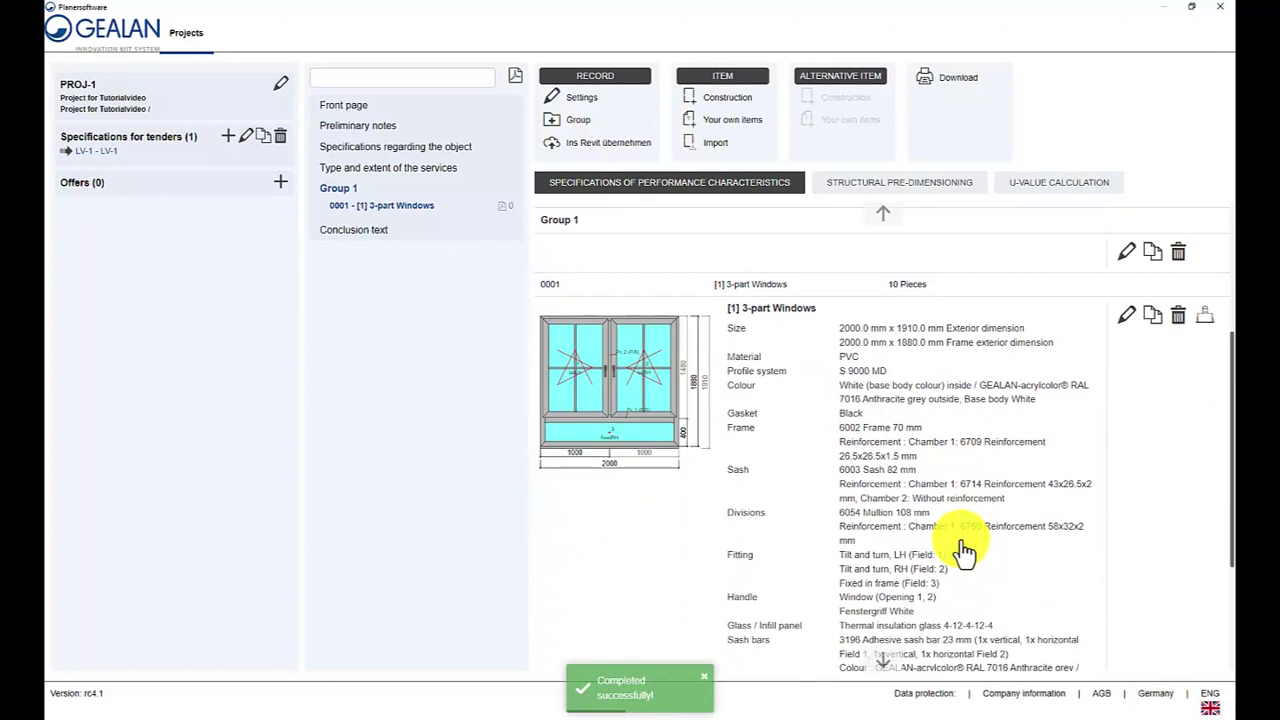
left_click(727, 100)
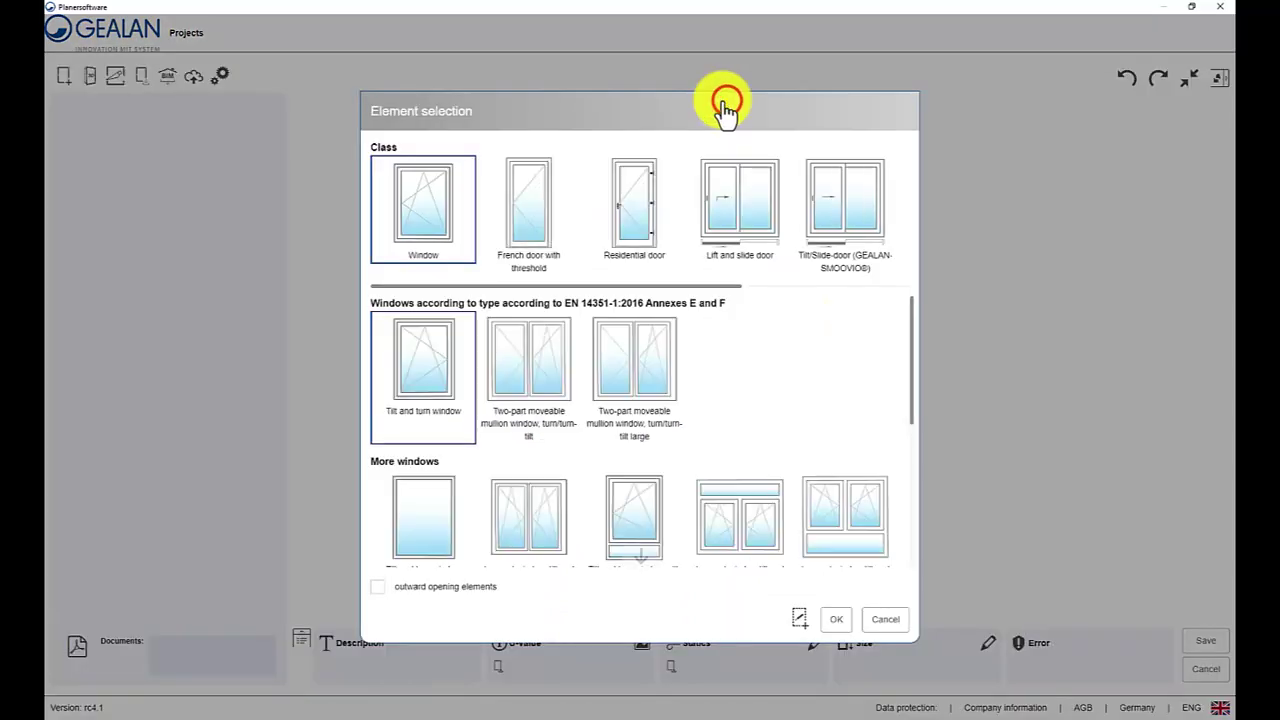
- Create a 2000 × 2480 mm two-part residential door with fixed fanlight
left_click(632, 220)
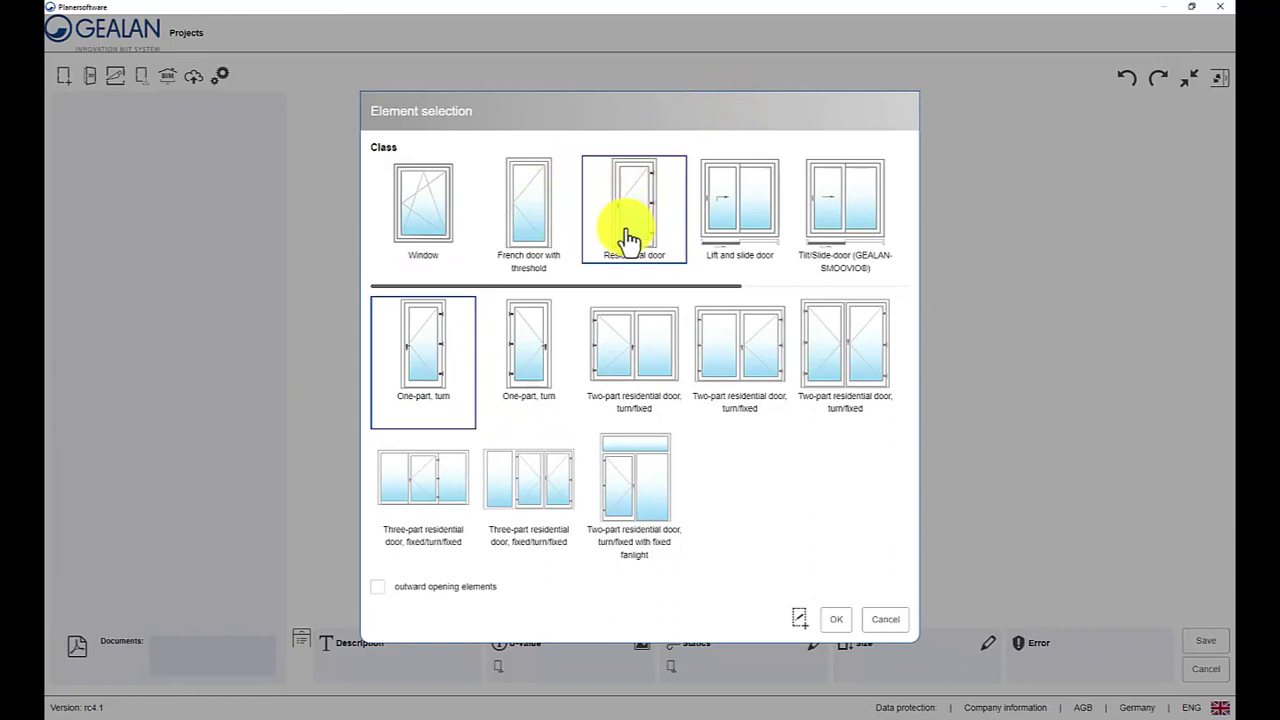
left_click(616, 488)
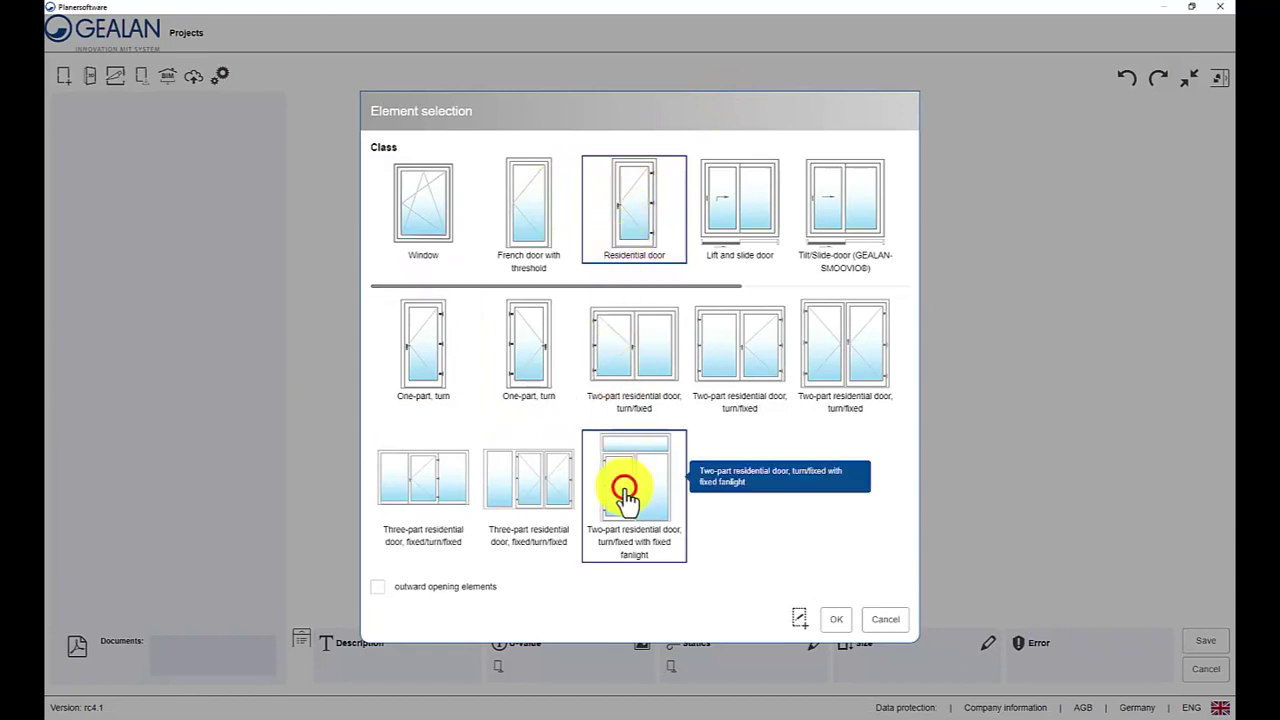
left_click(846, 624)
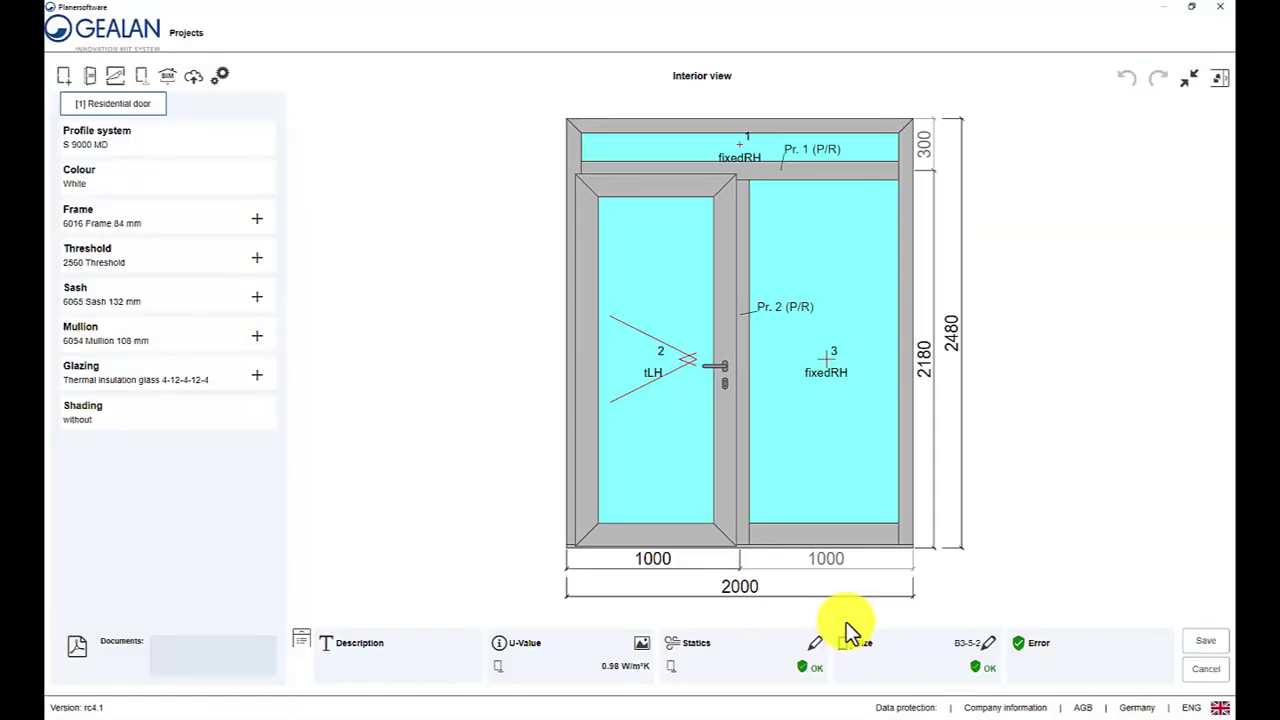
- Divide the fanlight with 2 vertical adhesive sash bars
left_click(765, 140)
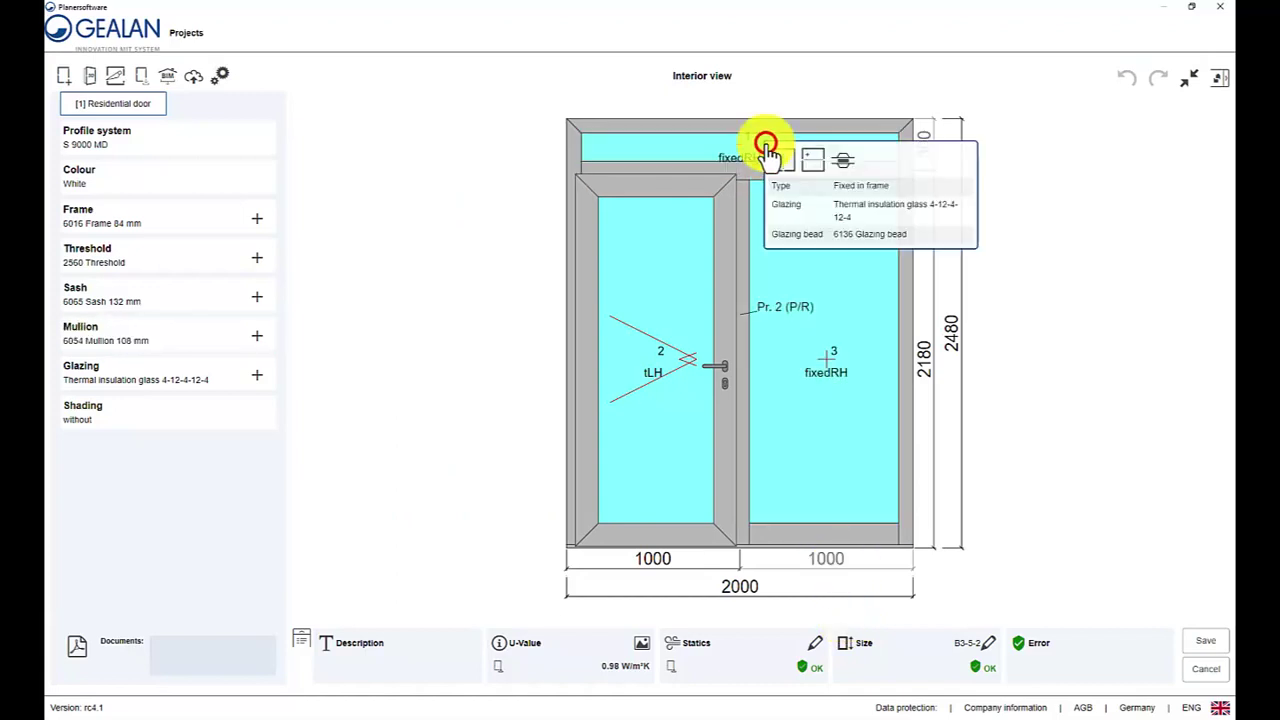
left_click(841, 162)
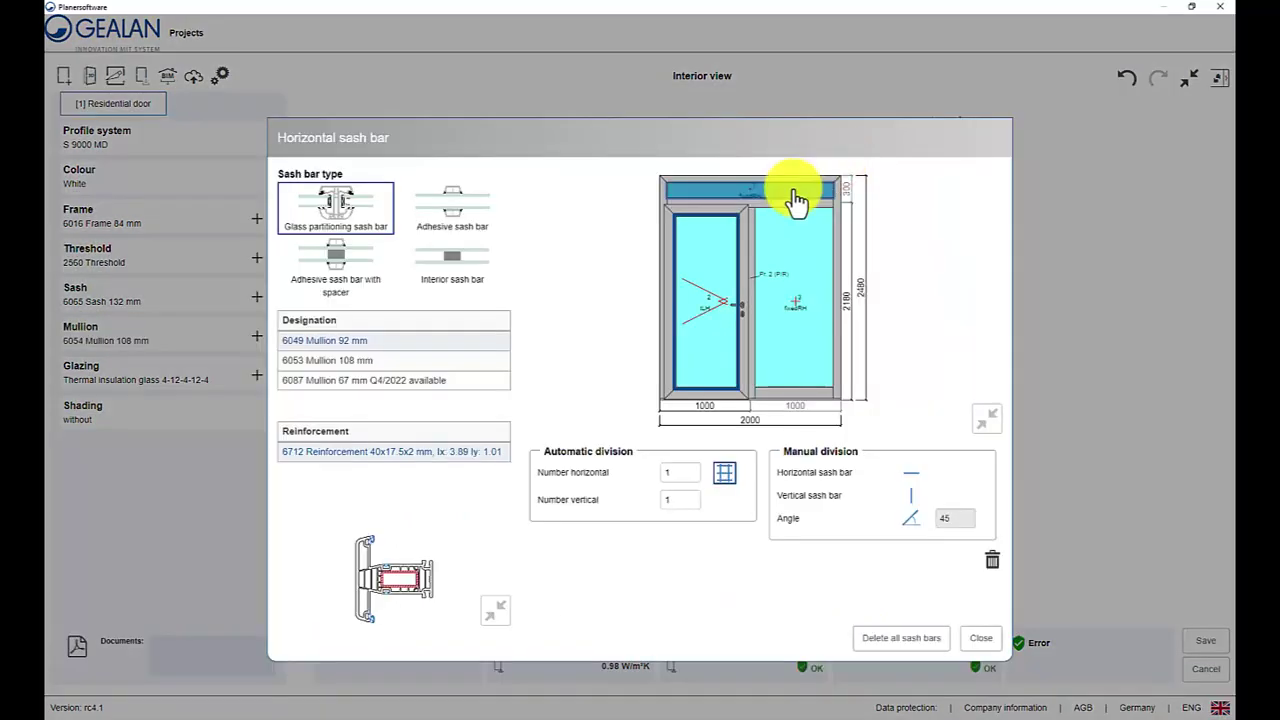
left_click(797, 200)
left_click(360, 203)
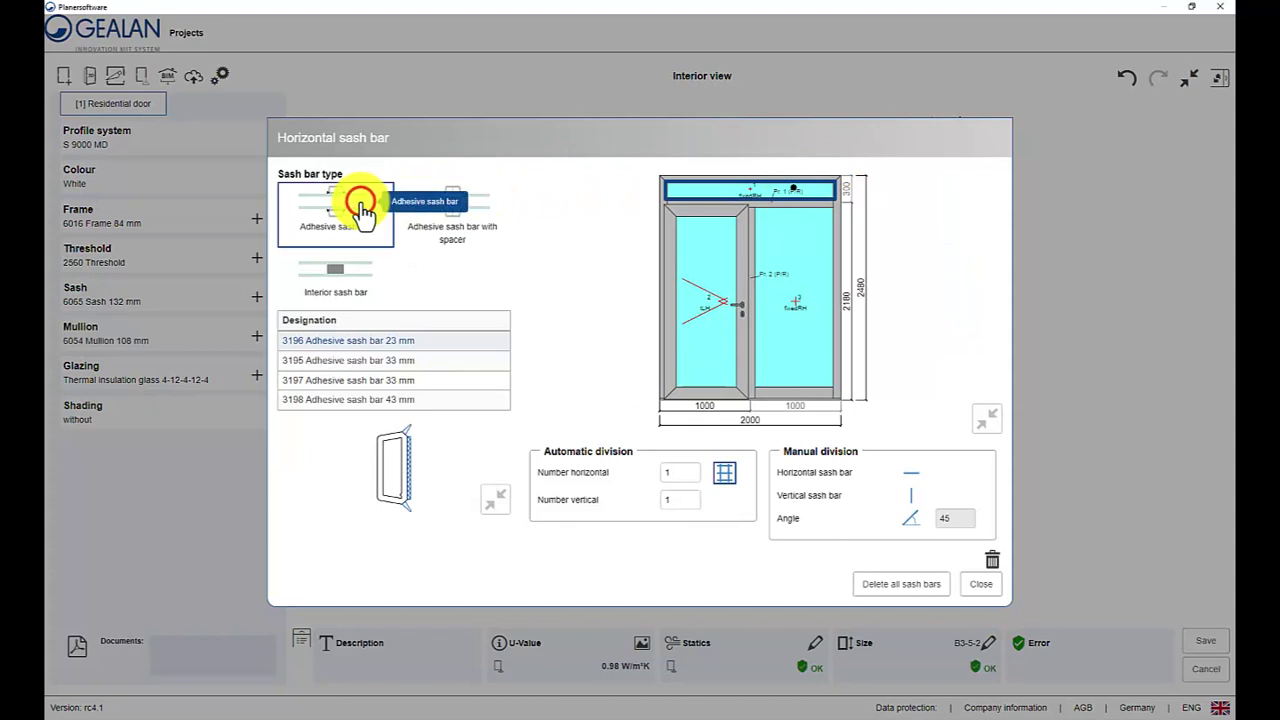
left_click(680, 499)
type("2")
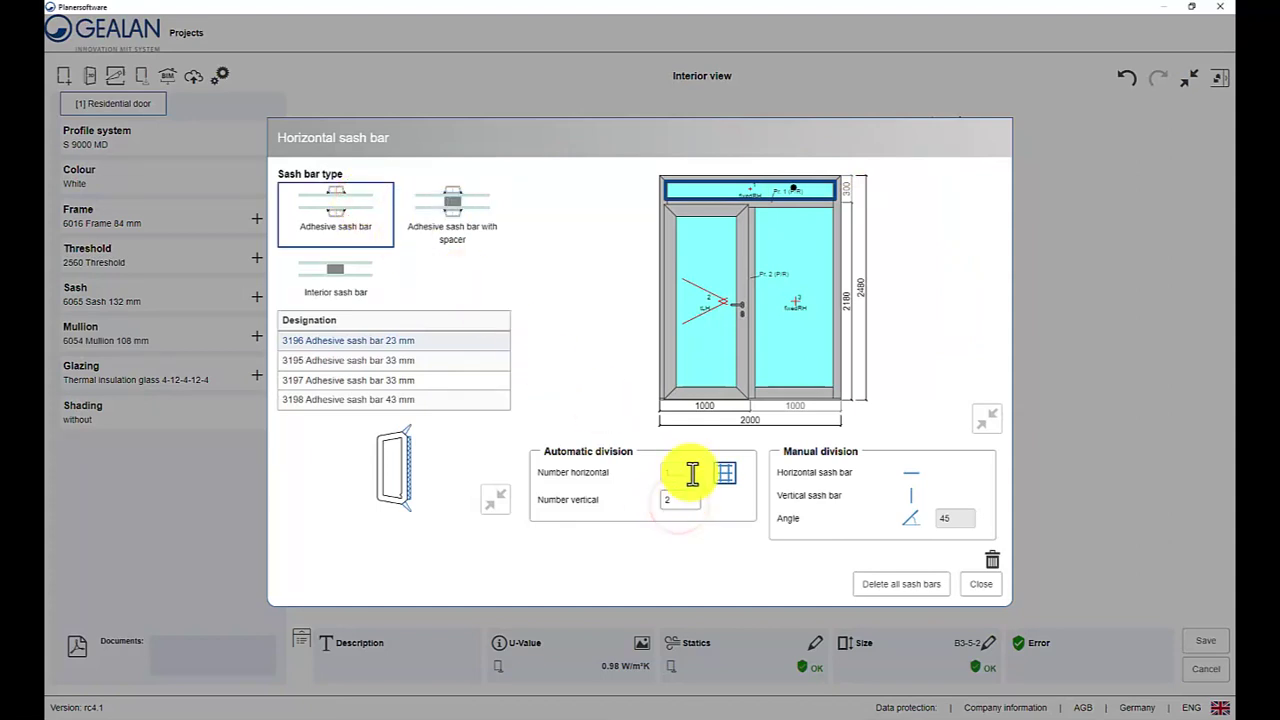
left_click(749, 191)
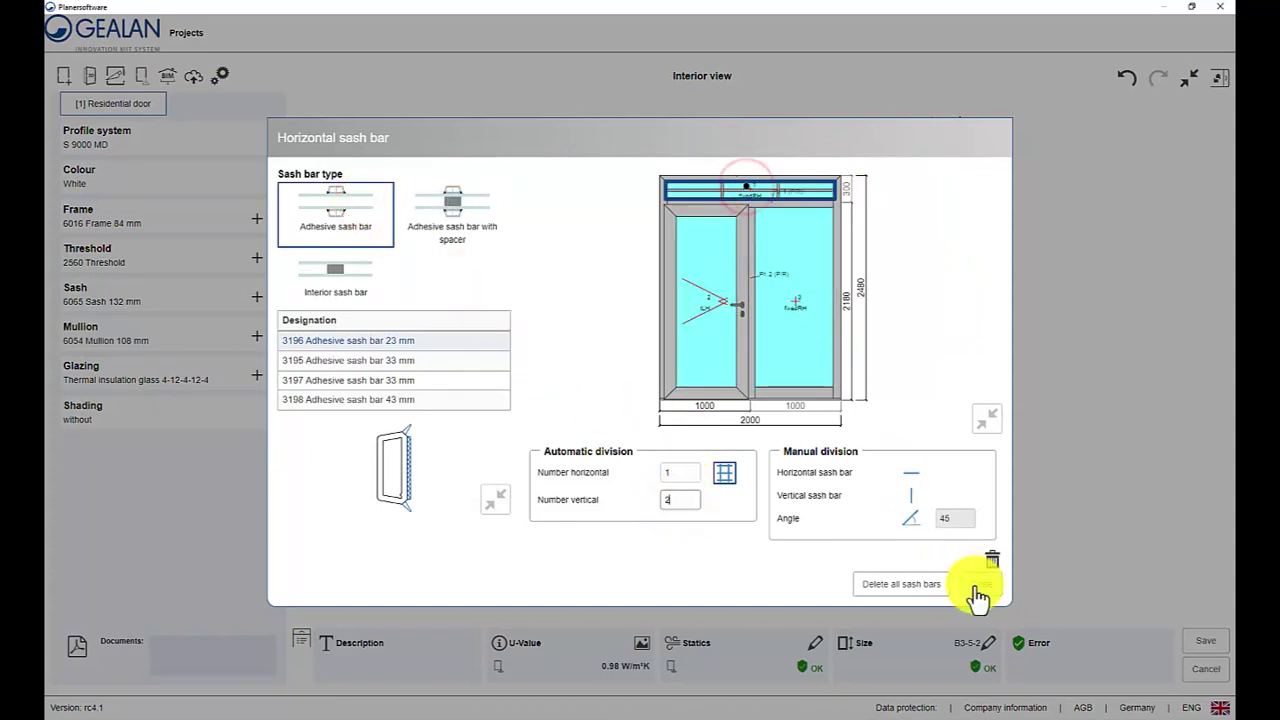
left_click(975, 587)
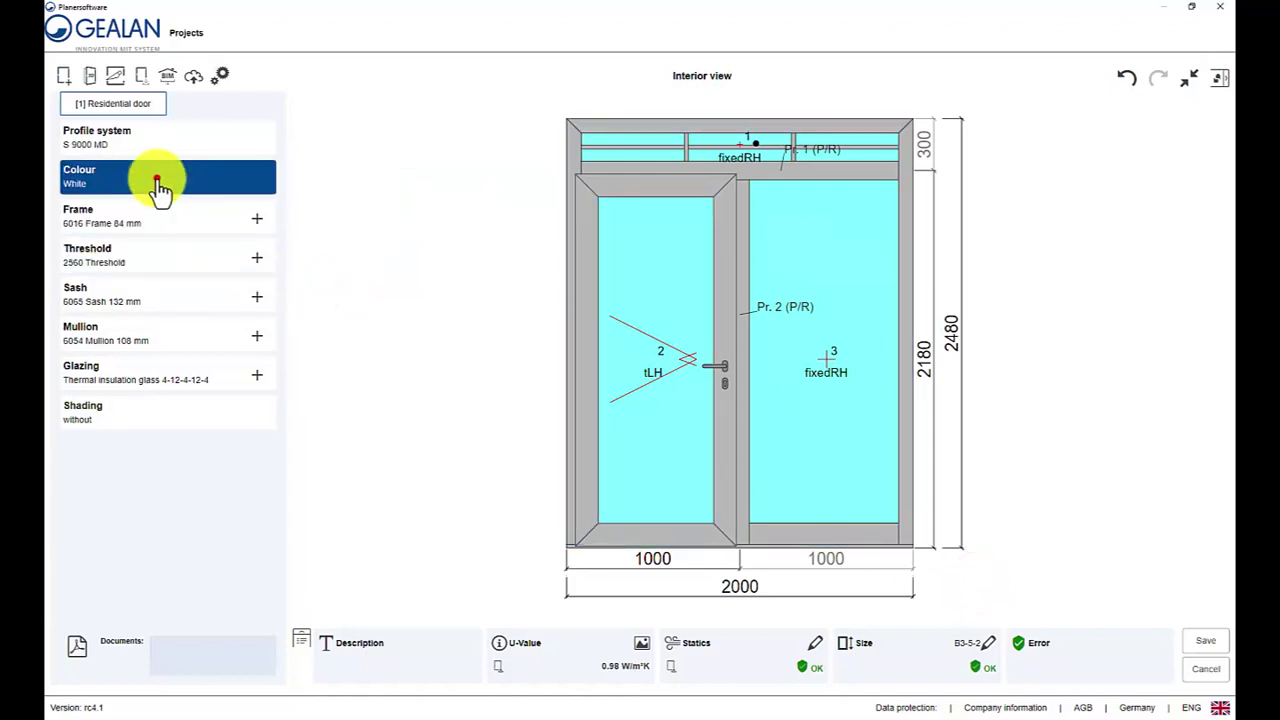
- Give the door a RAL 7016 Anthracite grey exterior and add it as item 0002, 2 pieces
left_click(157, 180)
left_click(386, 263)
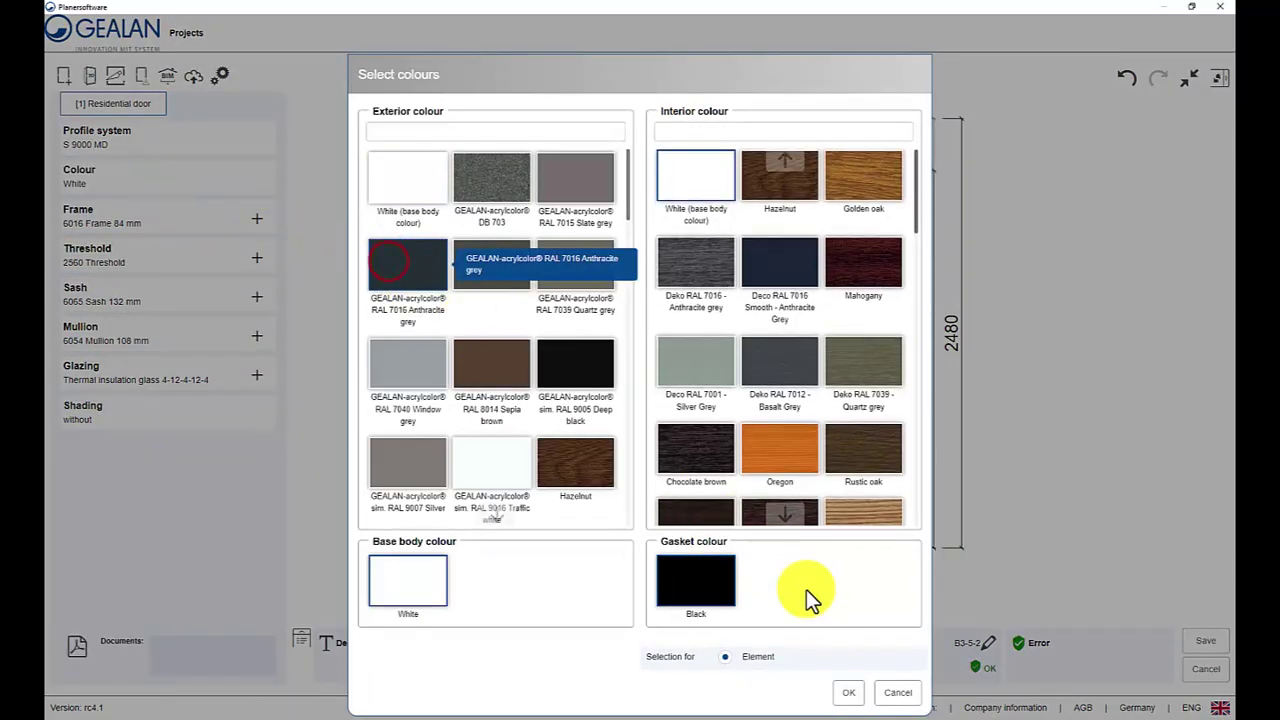
left_click(848, 692)
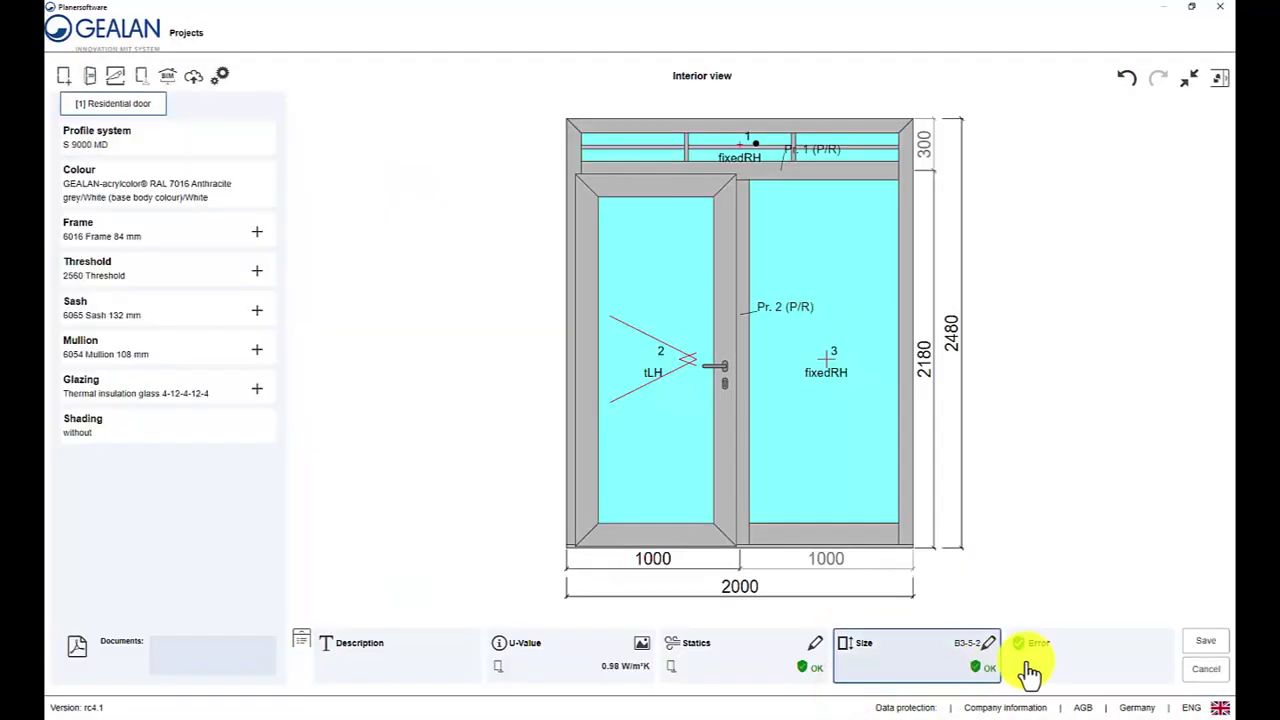
left_click(1205, 643)
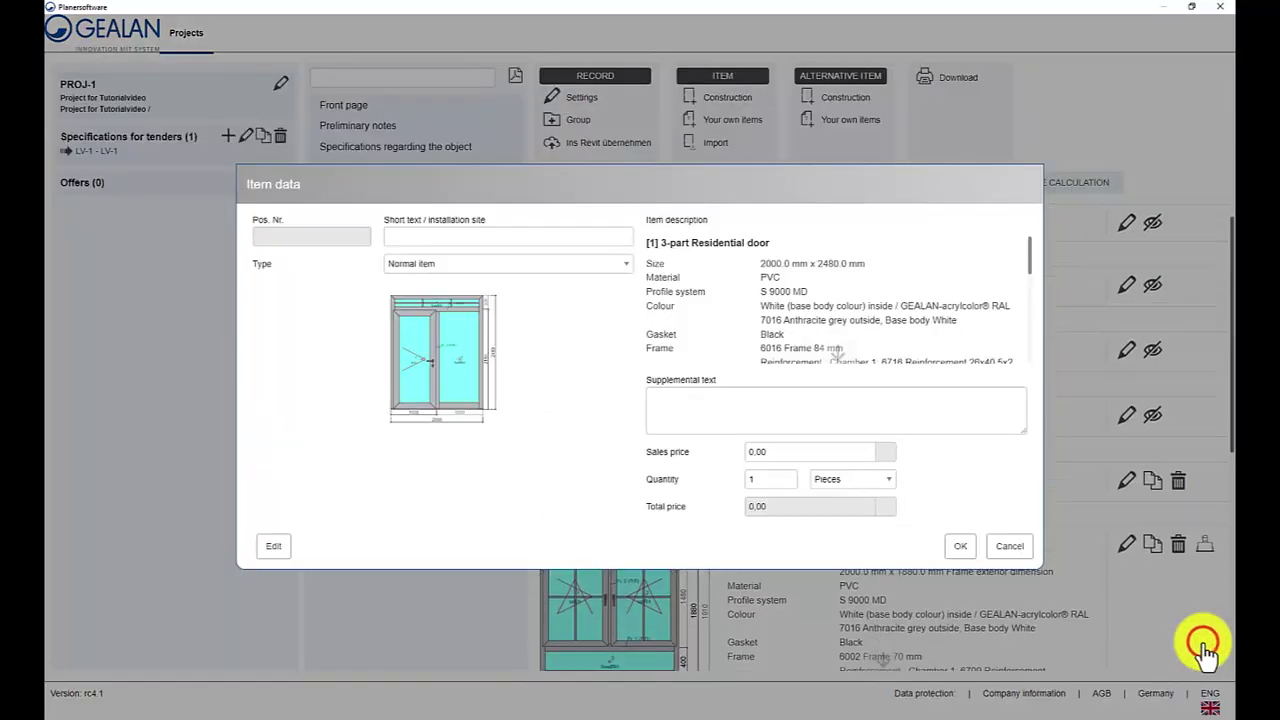
type("2")
left_click(960, 546)
scroll(962, 545, "down", 4)
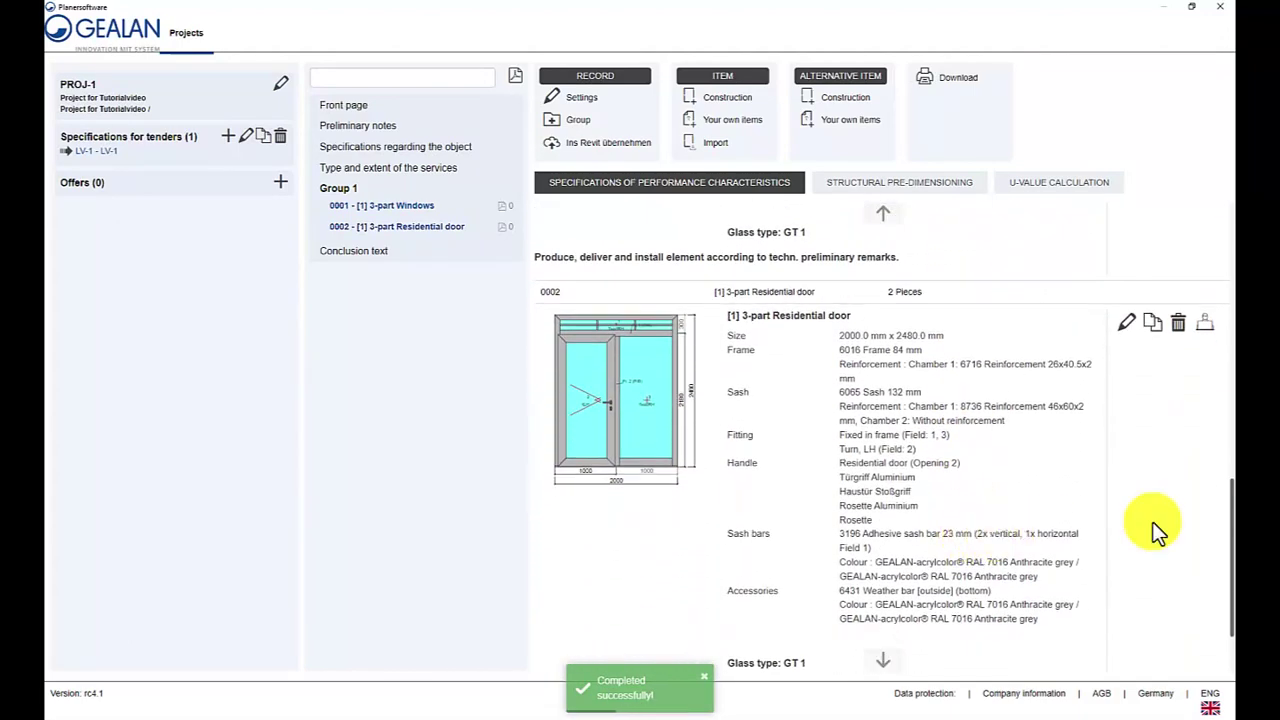
- Create a two-part plan A left lift-and-slide door, 3500 × 2200 mm
left_click(720, 98)
left_click(731, 191)
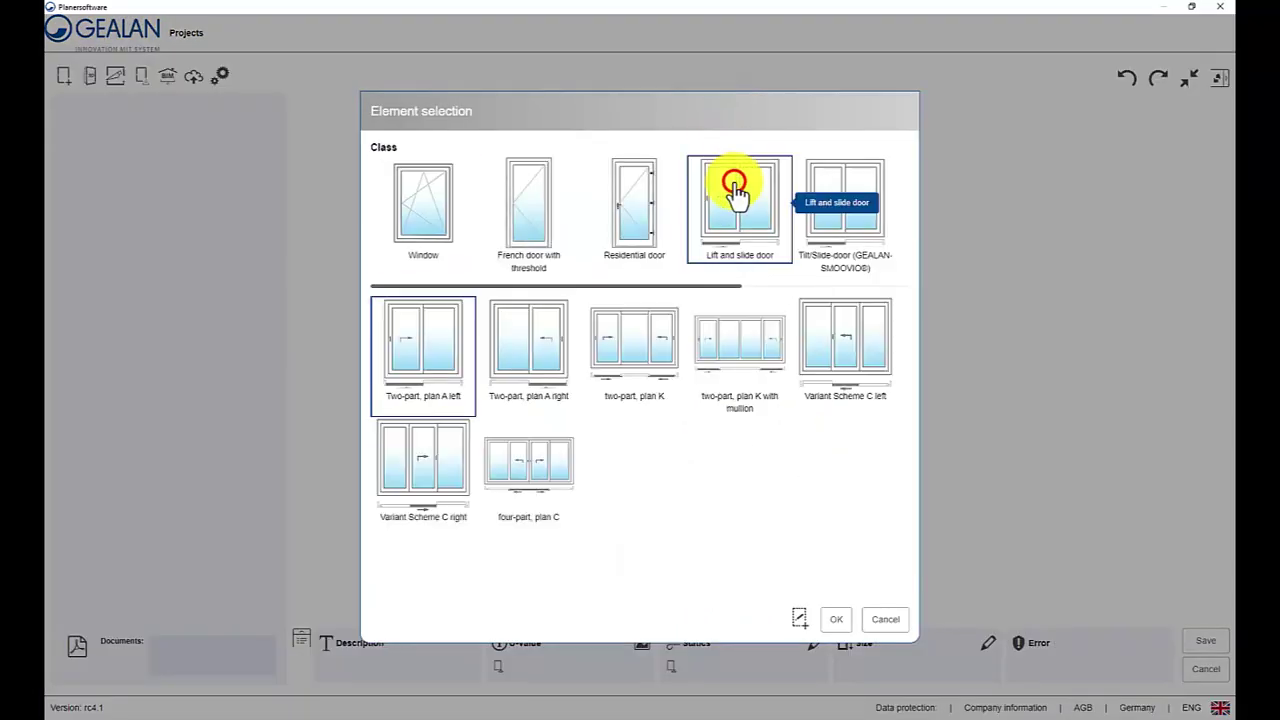
left_click(834, 620)
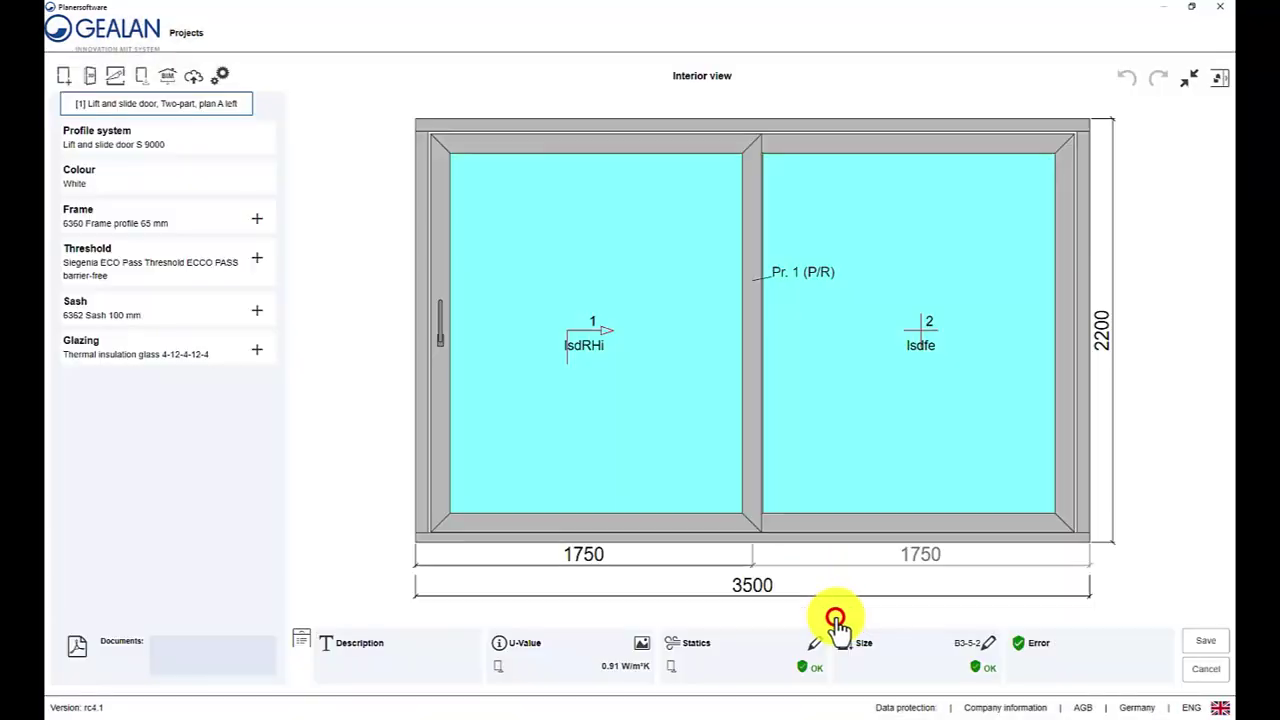
- Change the lift-and-slide door's width from 3500 to 2000 mm
double_click(760, 586)
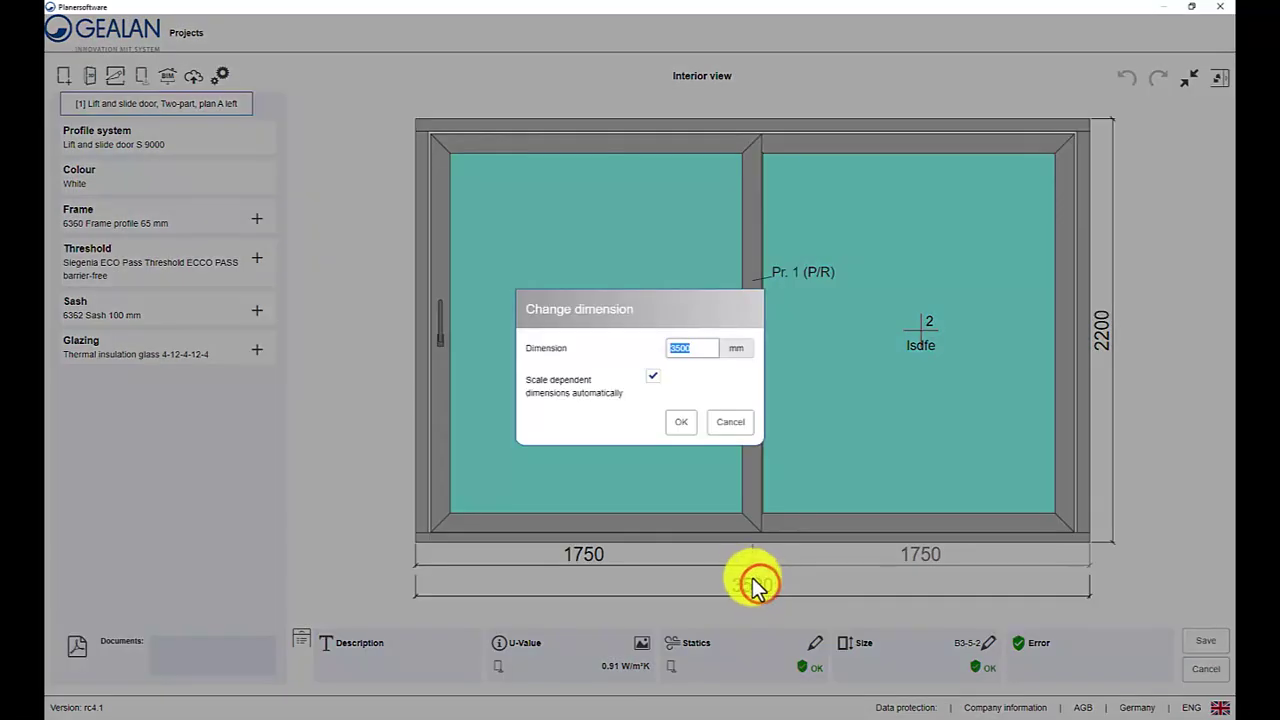
type("000")
left_click(684, 424)
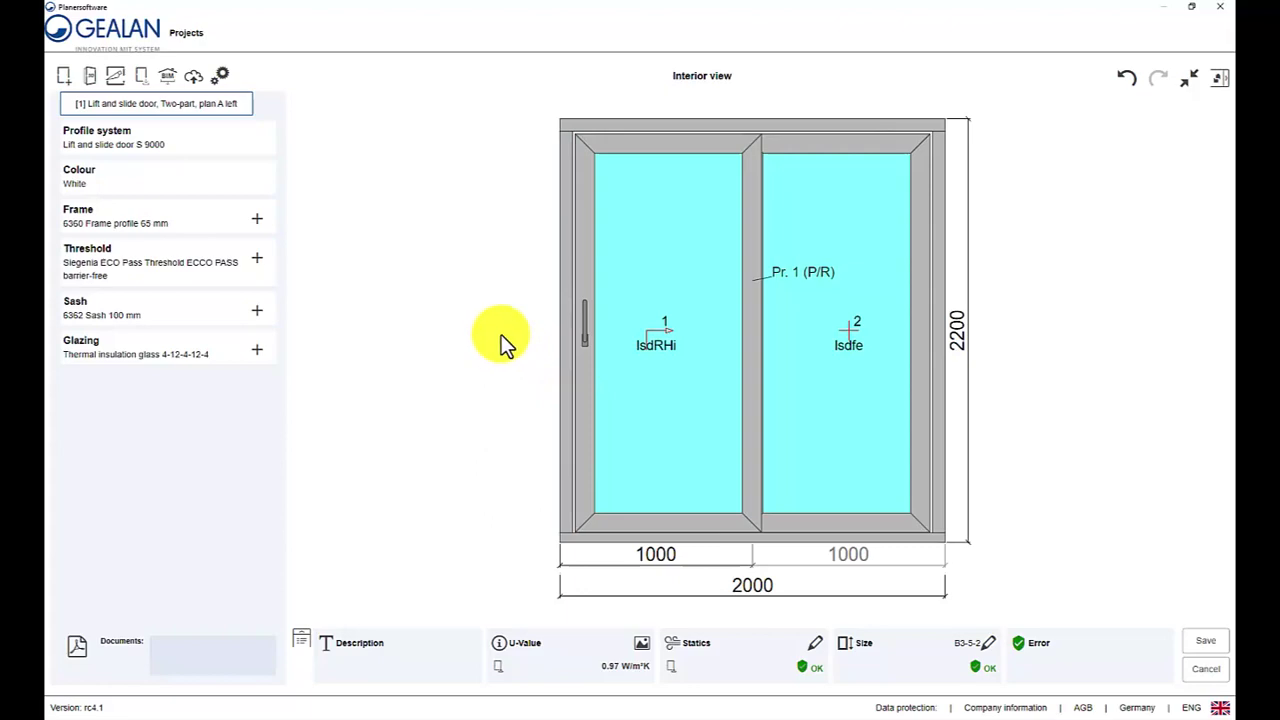
- Set the door's exterior colour to RAL 7016 Anthracite grey and save it
left_click(216, 174)
left_click(407, 266)
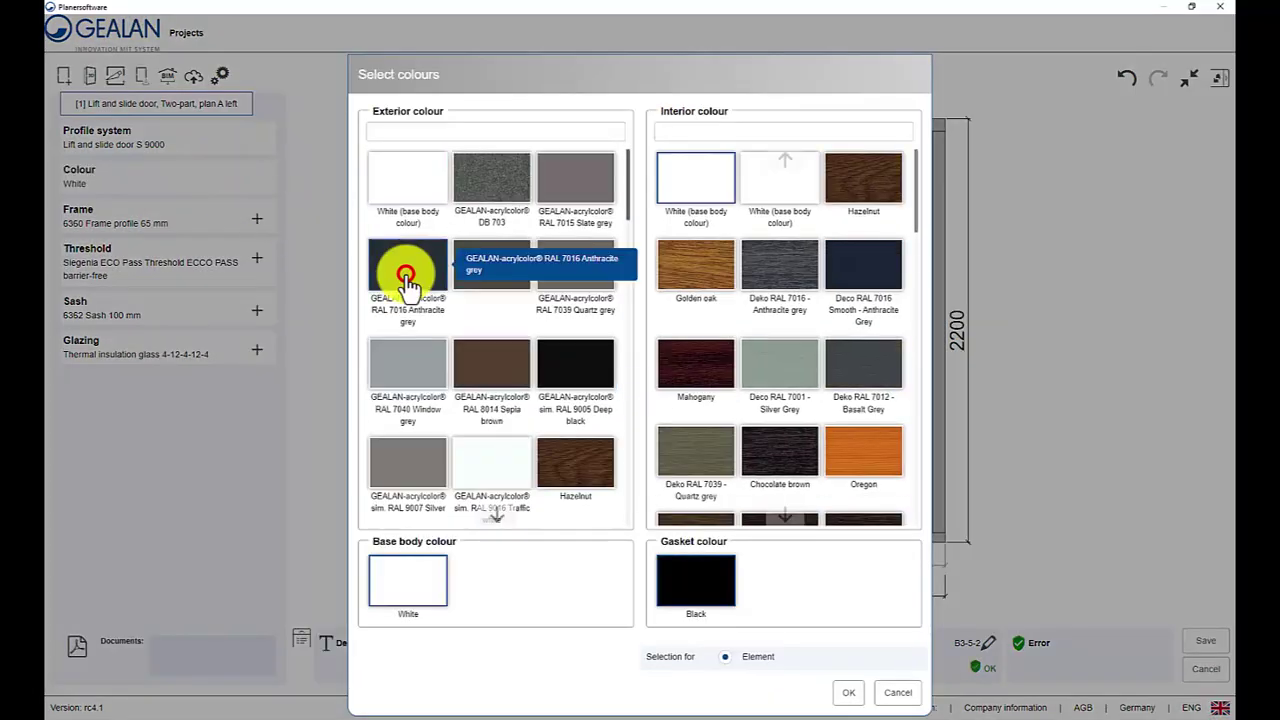
left_click(848, 692)
mouse_move(916, 655)
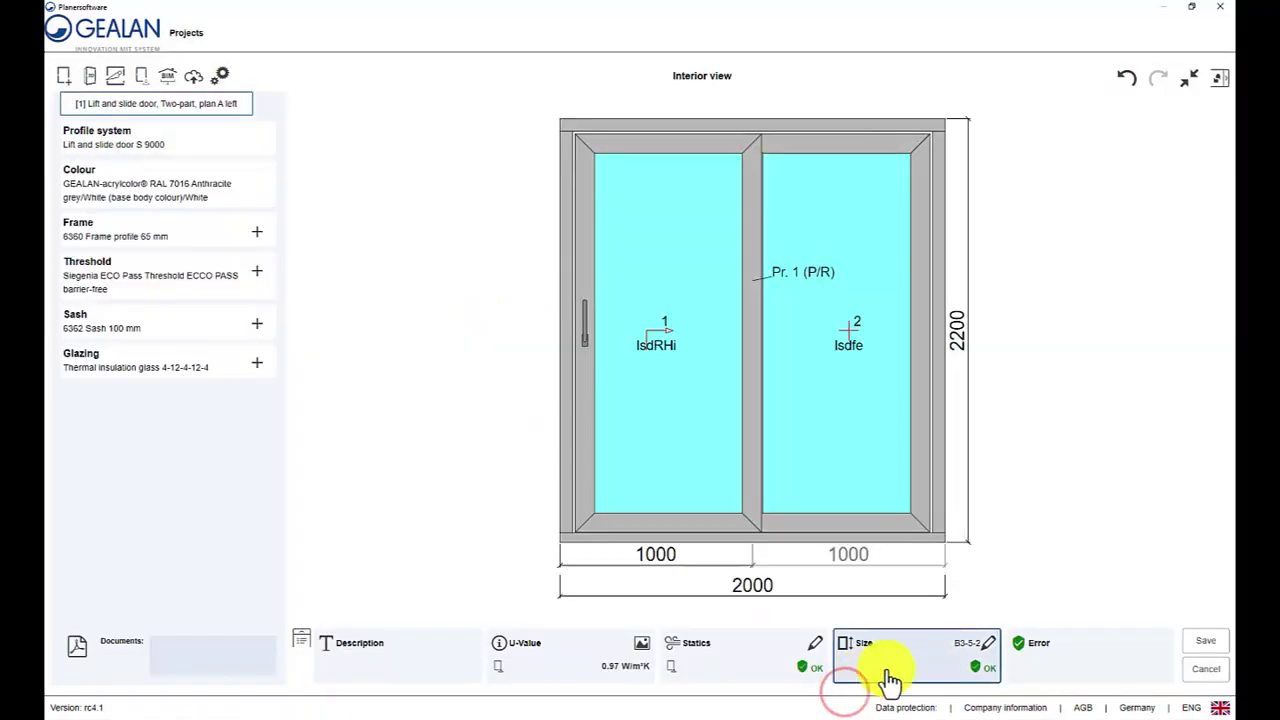
left_click(1205, 645)
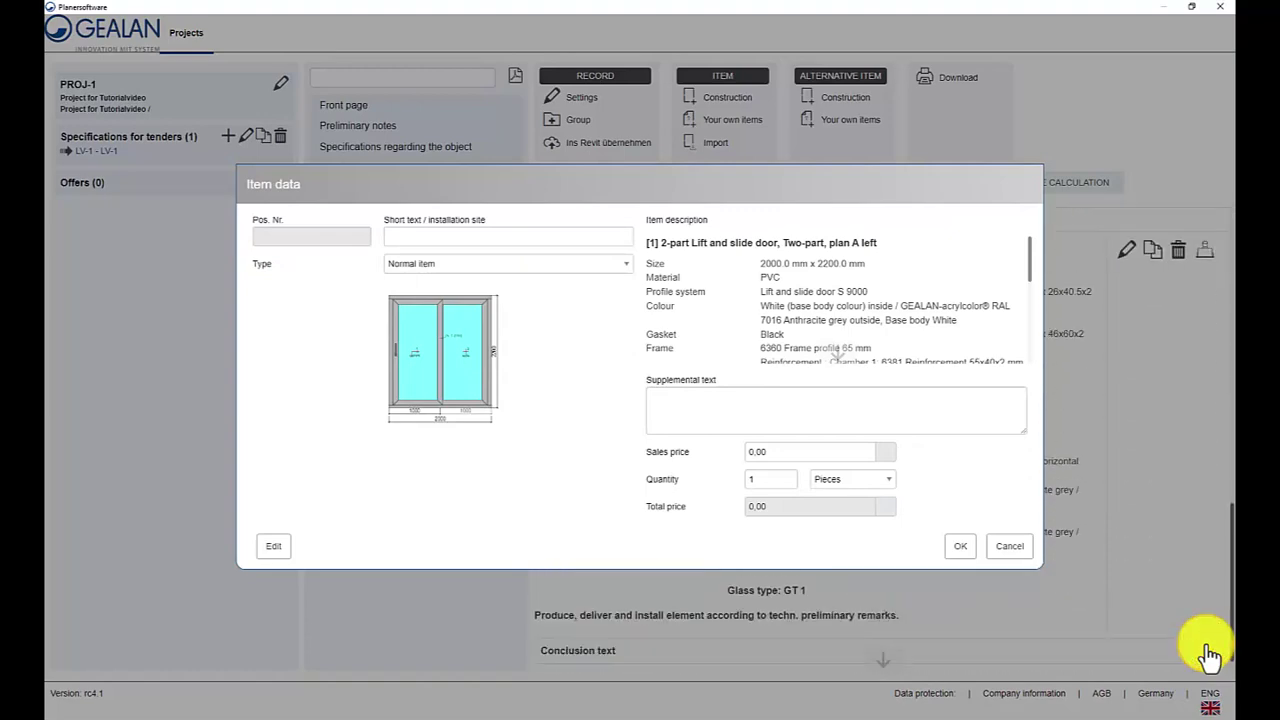
- Add the lift-and-slide door as item 0003 and scroll down to item 0012
left_click(762, 479)
type("20")
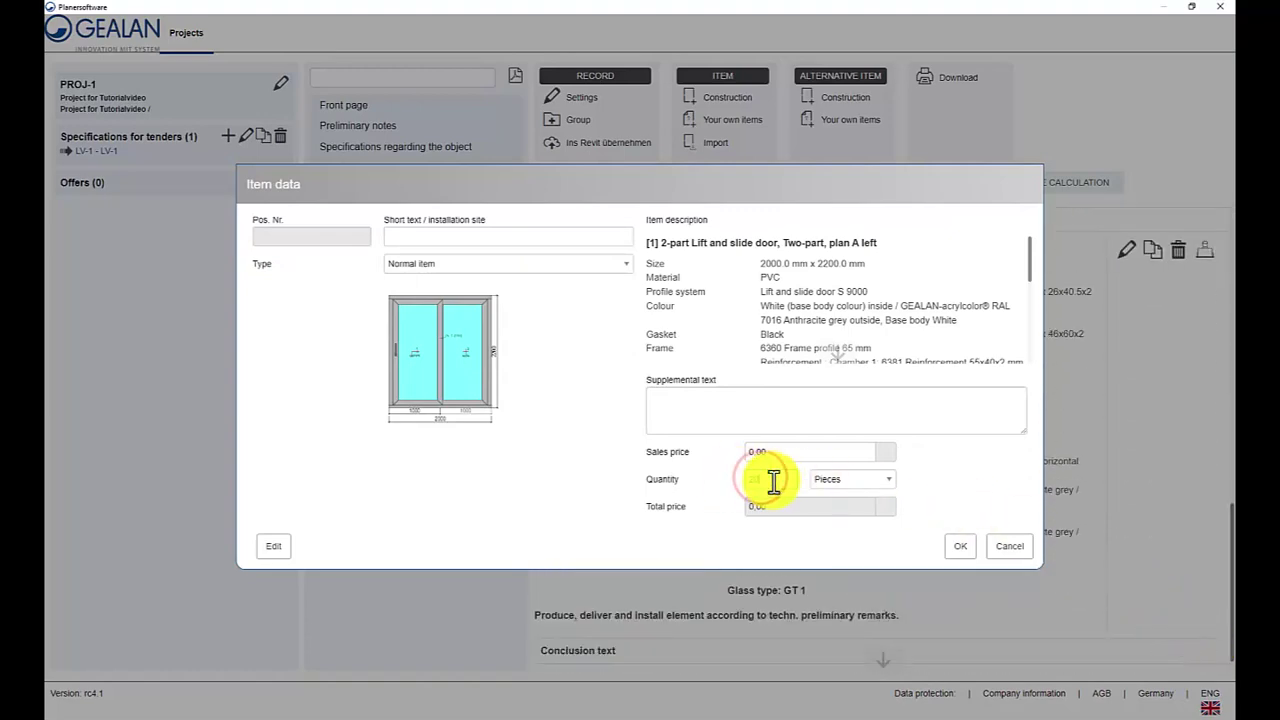
left_click(968, 548)
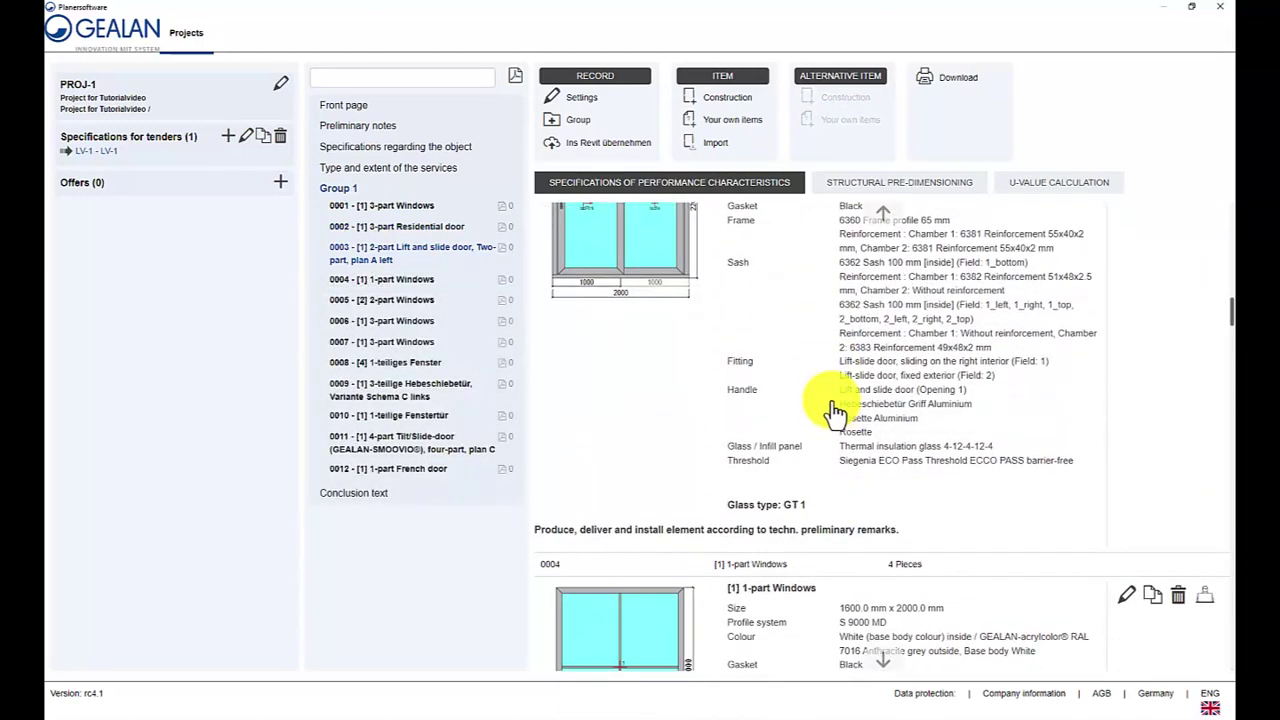
scroll(835, 410, "down", 3)
scroll(835, 410, "down", 3)
scroll(835, 410, "down", 3)
scroll(835, 410, "down", 2)
scroll(835, 410, "down", 3)
scroll(835, 410, "down", 2)
scroll(835, 410, "down", 2)
scroll(835, 410, "down", 2)
scroll(835, 410, "down", 2)
scroll(835, 410, "down", 3)
scroll(835, 410, "down", 3)
scroll(835, 410, "down", 2)
scroll(835, 410, "down", 3)
scroll(835, 410, "down", 3)
scroll(835, 410, "down", 3)
scroll(835, 410, "down", 2)
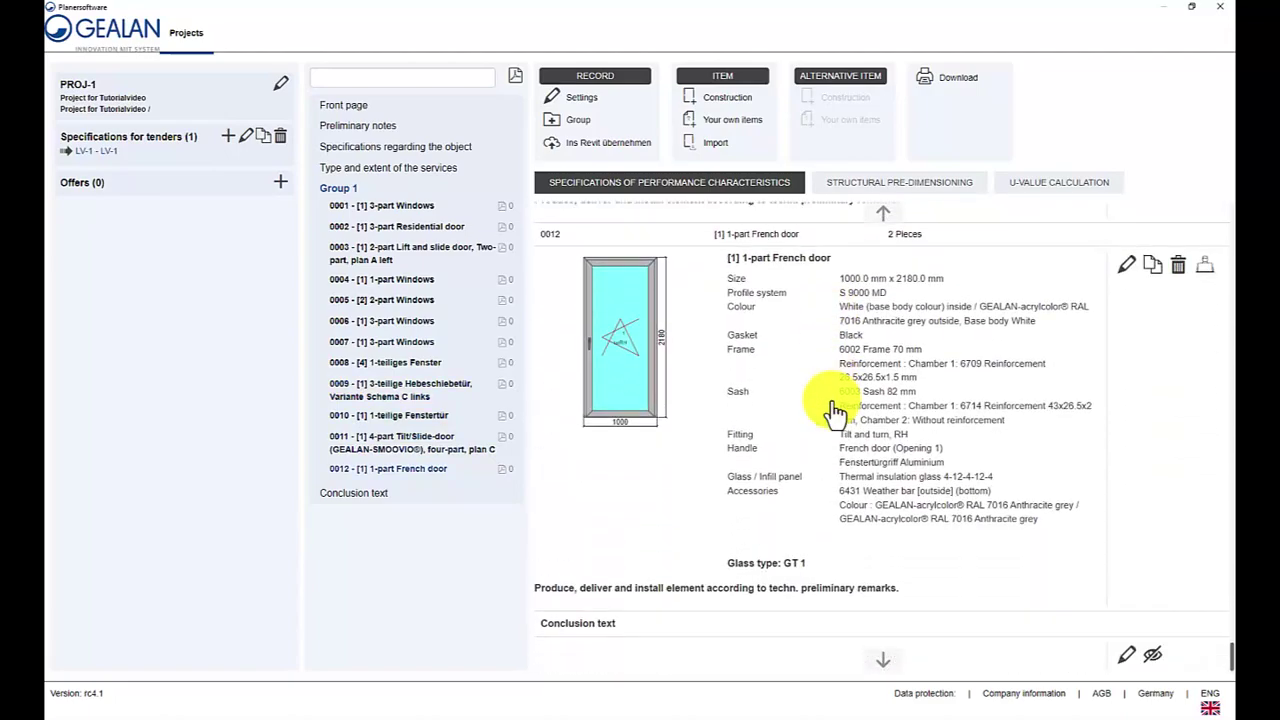
- Scroll back to the top of the specification and transfer the tender items into Revit
scroll(835, 410, "up", 3)
scroll(835, 410, "up", 3)
scroll(835, 410, "up", 3)
scroll(835, 410, "up", 3)
scroll(835, 410, "up", 3)
scroll(835, 410, "up", 3)
scroll(835, 410, "up", 3)
scroll(835, 410, "up", 3)
scroll(835, 410, "up", 3)
scroll(835, 410, "up", 3)
scroll(835, 410, "up", 1)
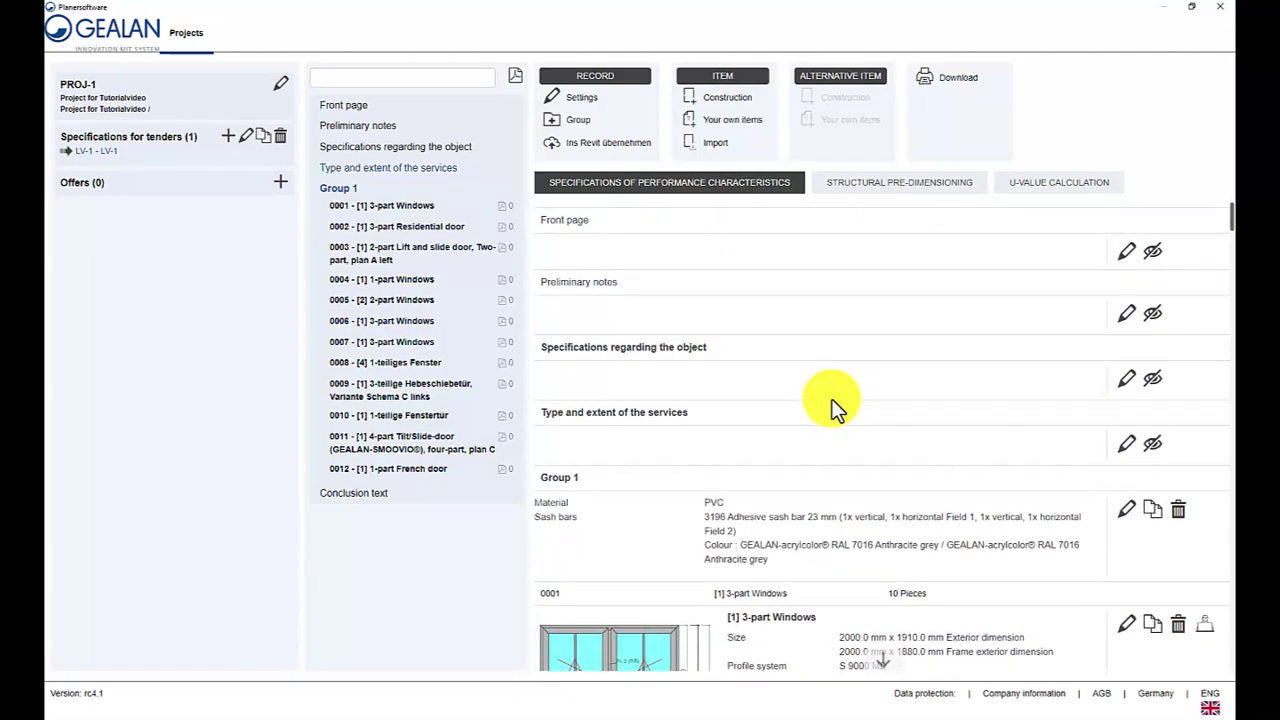
left_click(632, 148)
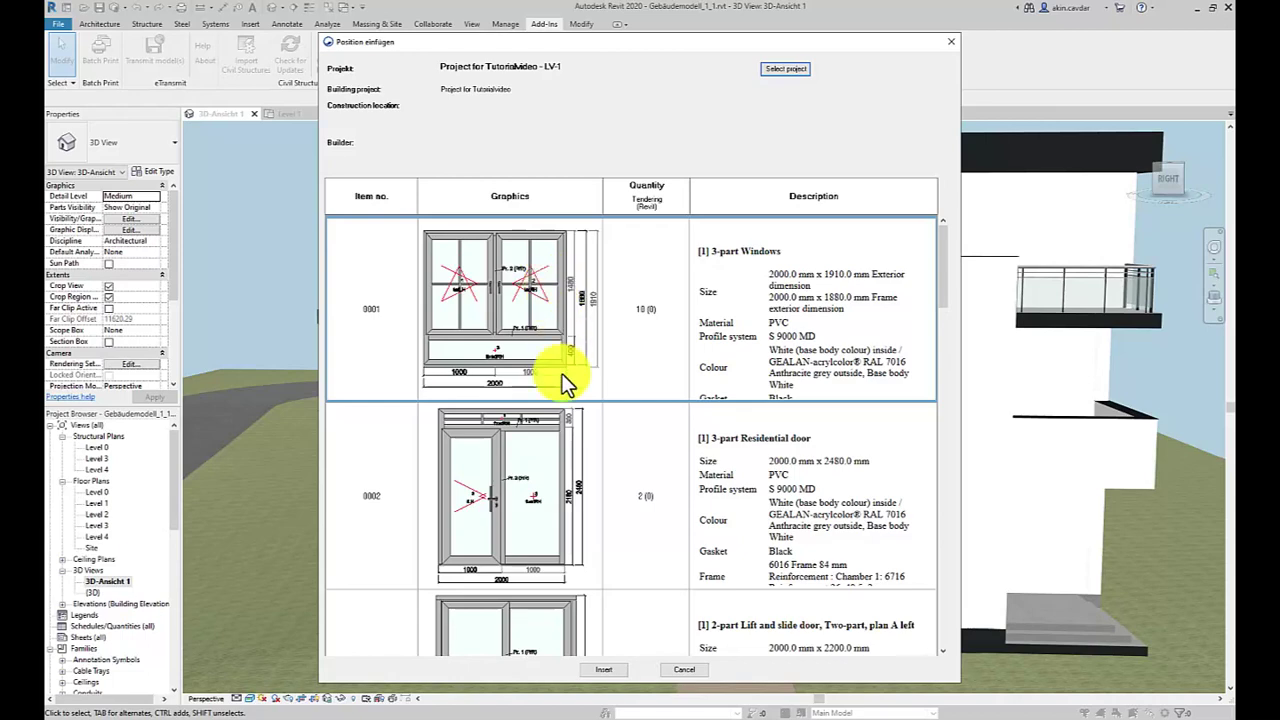
- Insert item 0001 as a window: three on the left facade's floors, two on the right facade
left_click(607, 670)
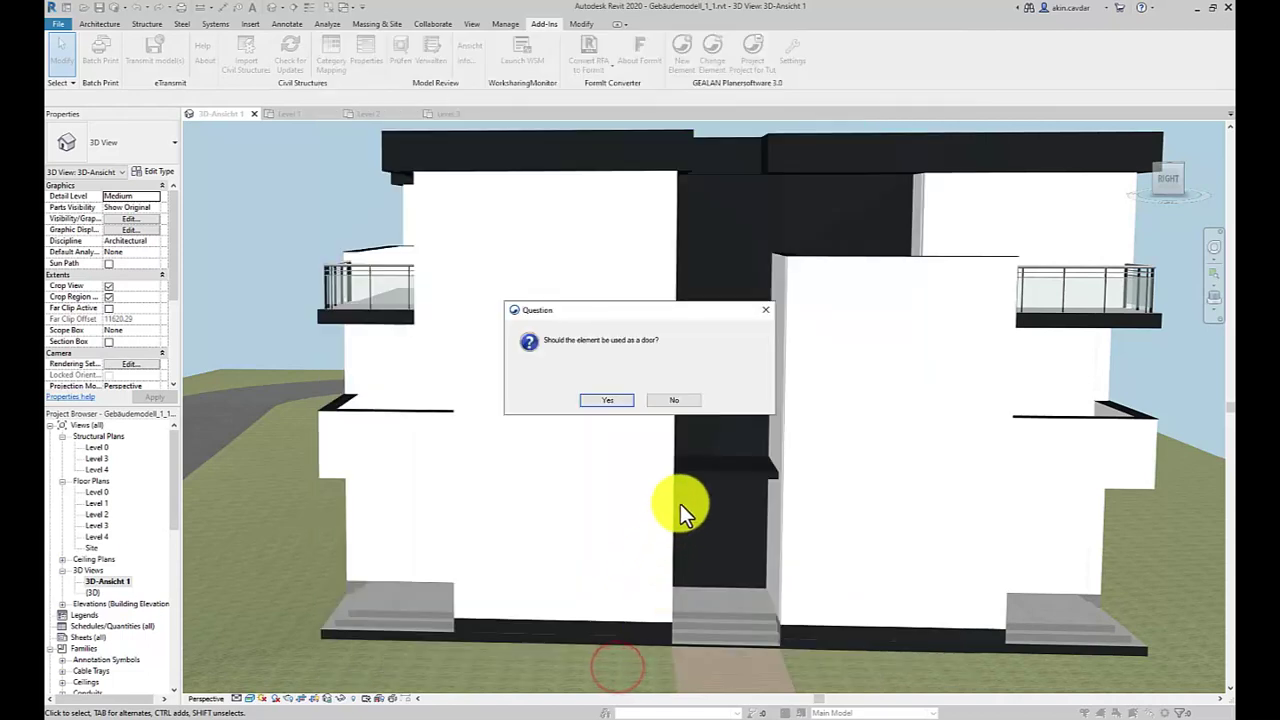
left_click(684, 402)
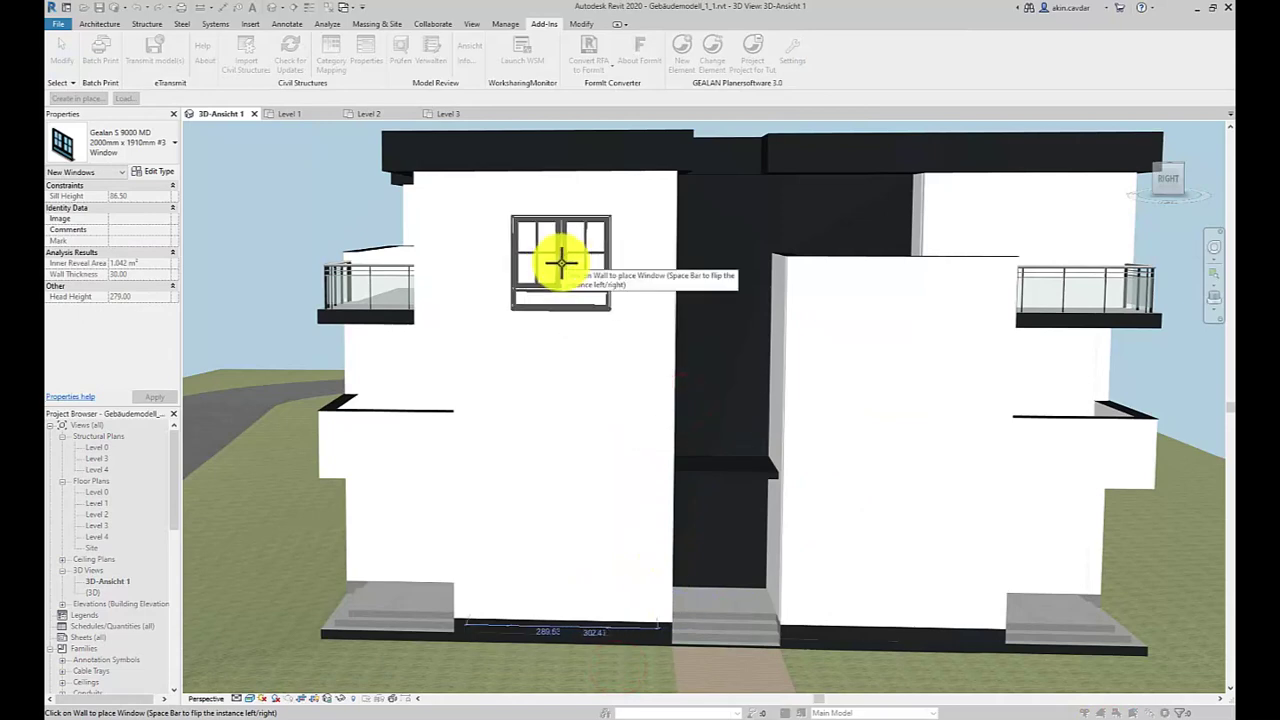
left_click(564, 258)
left_click(561, 384)
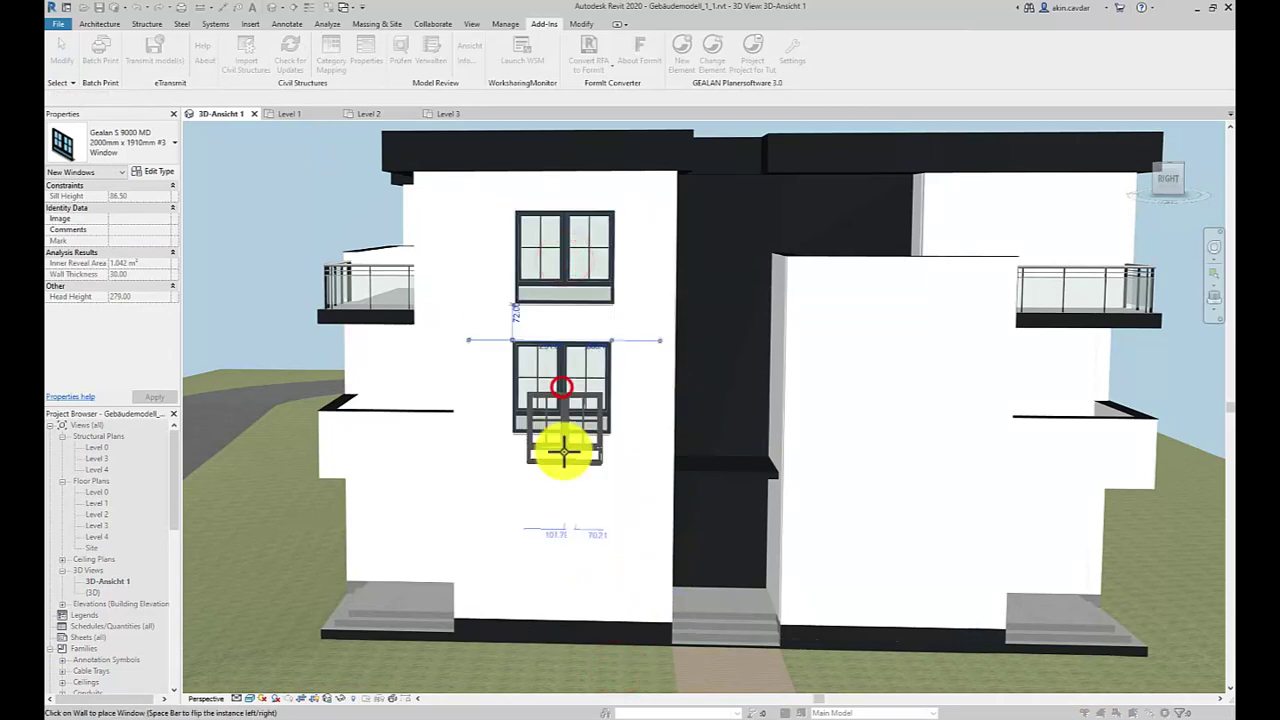
left_click(560, 539)
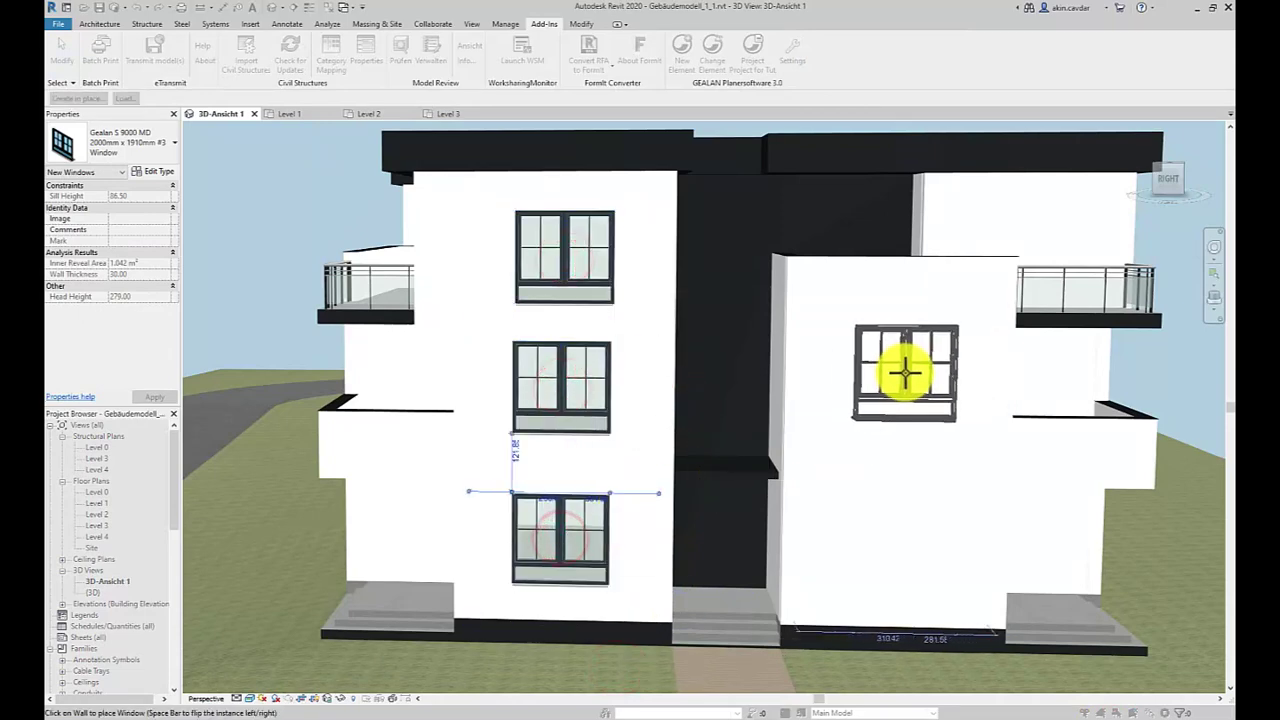
left_click(897, 372)
left_click(889, 537)
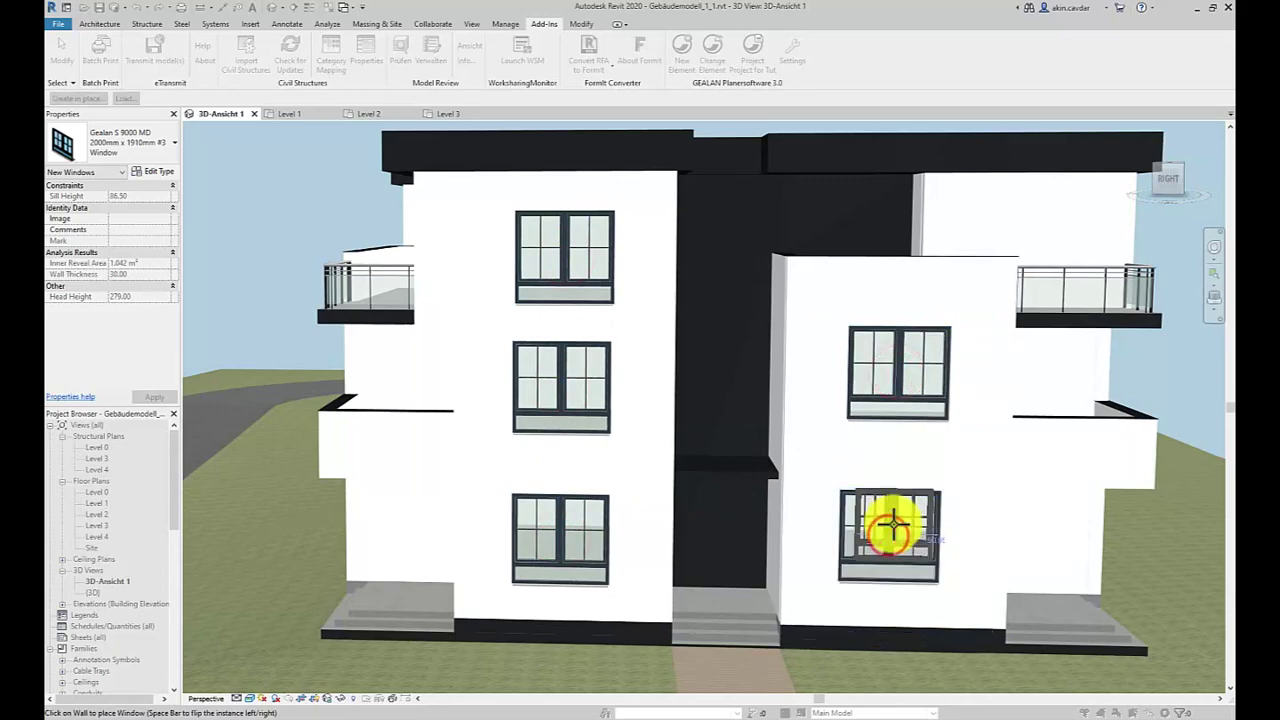
key("Escape")
key("Escape")
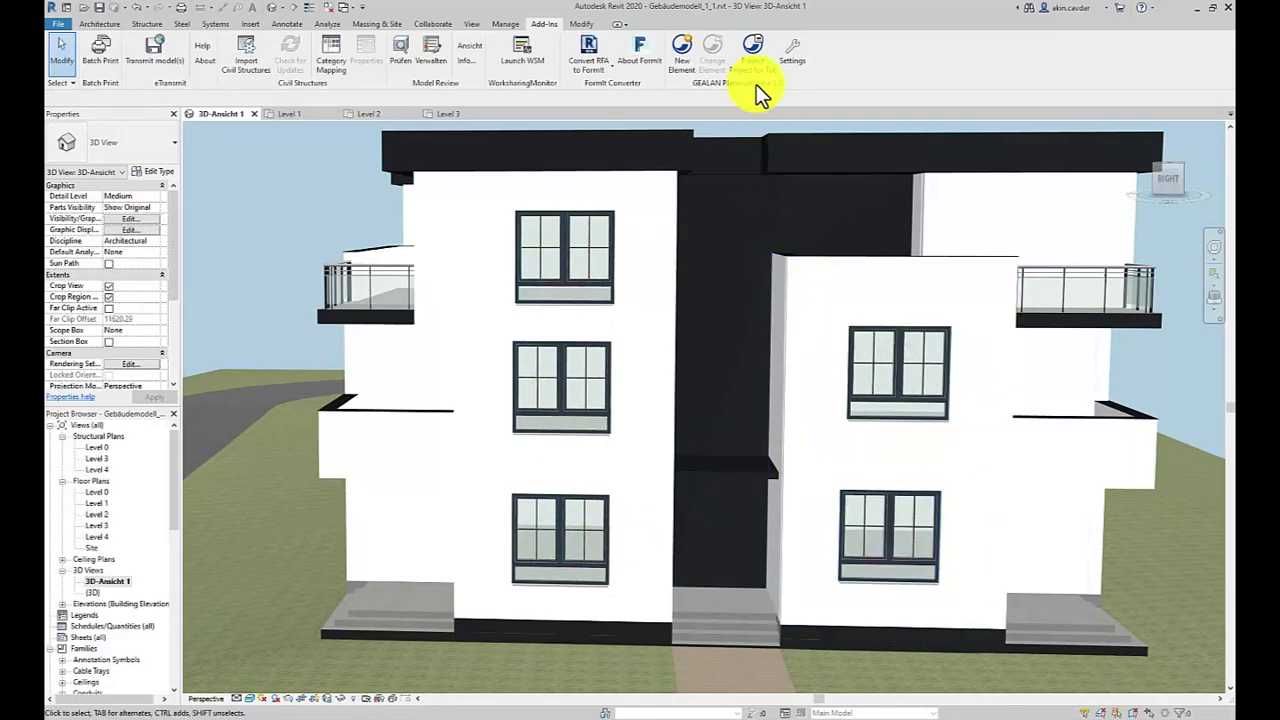
left_click(753, 74)
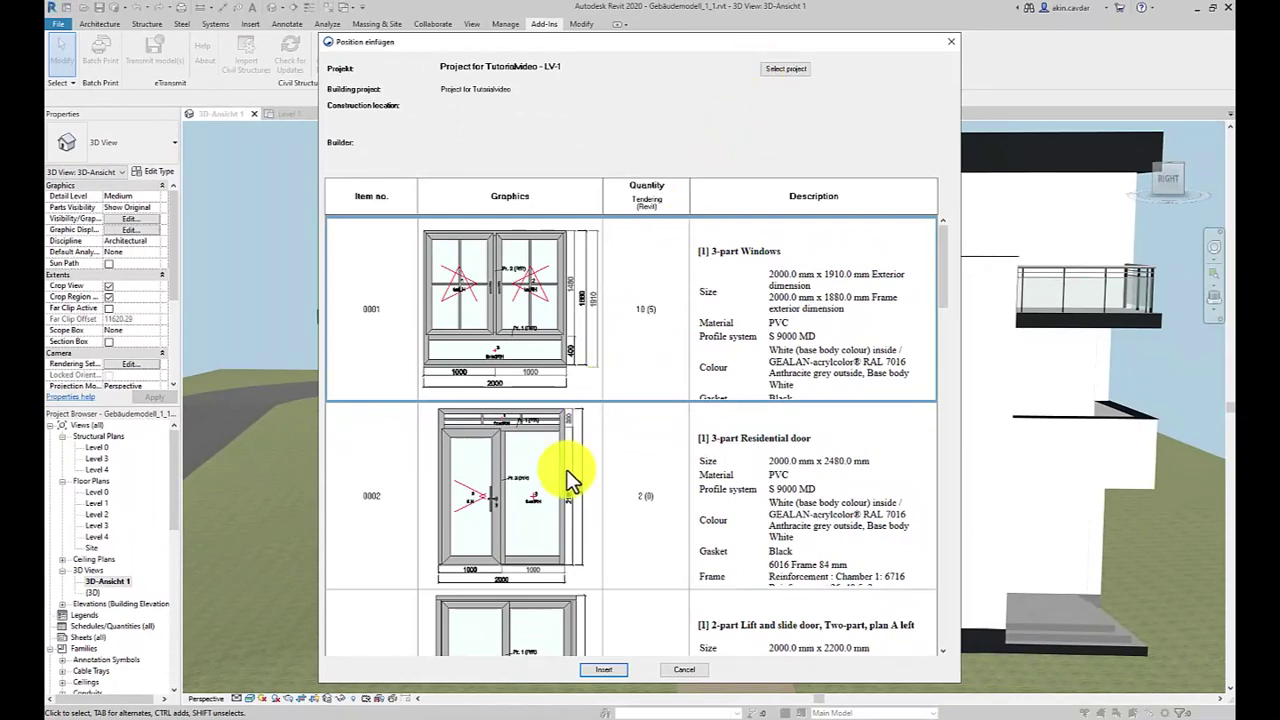
- Insert item 0002, the 3-part residential door, into the central ground-floor entrance wall
left_click(566, 471)
left_click(627, 669)
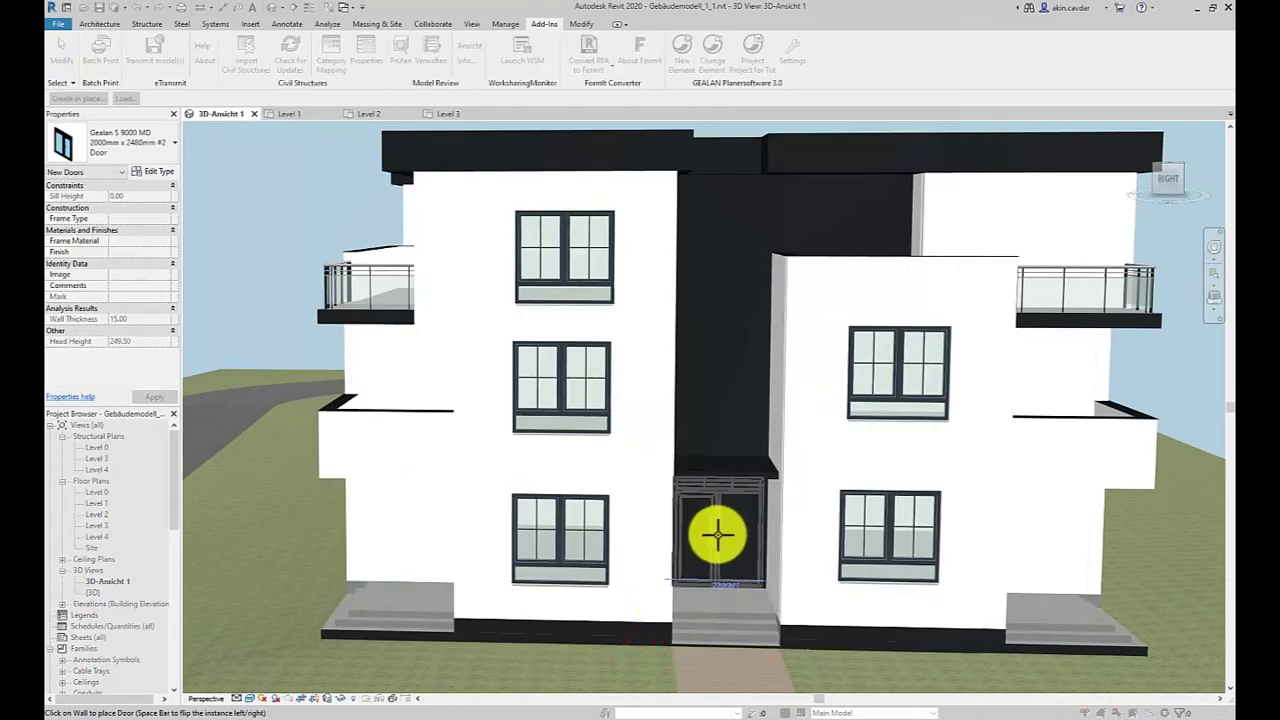
left_click(716, 535)
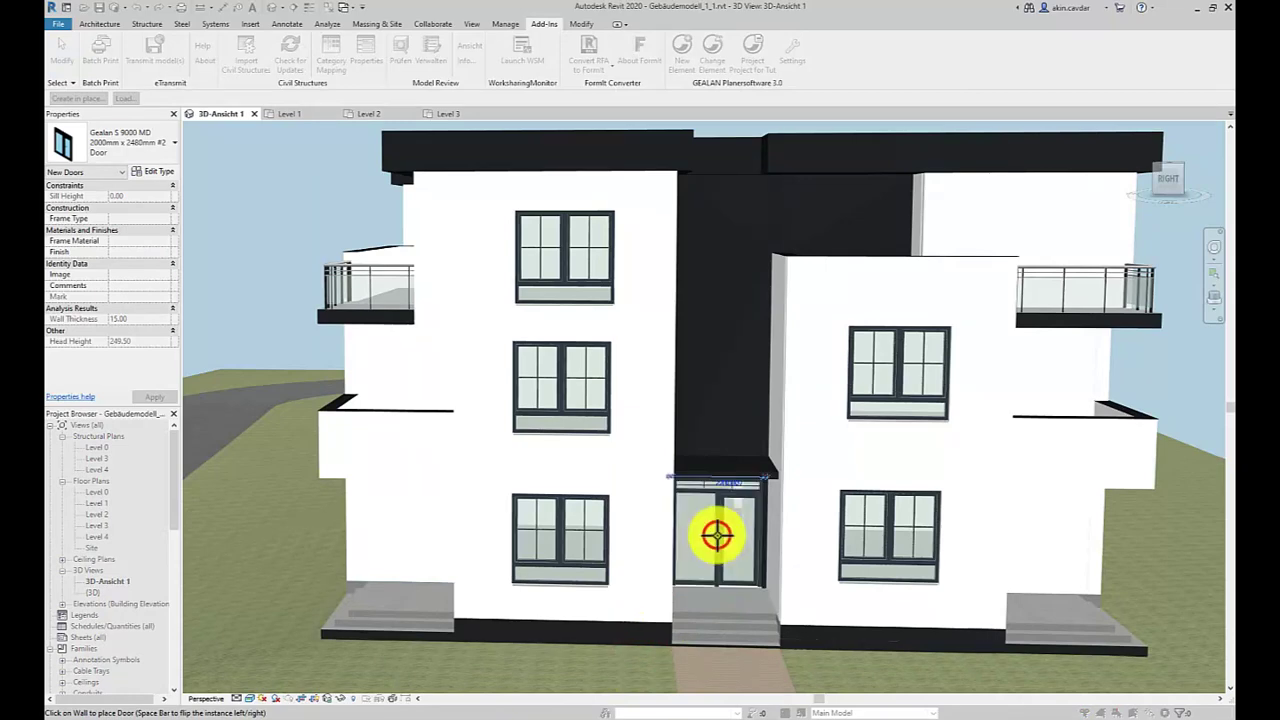
key("Escape")
key("Escape")
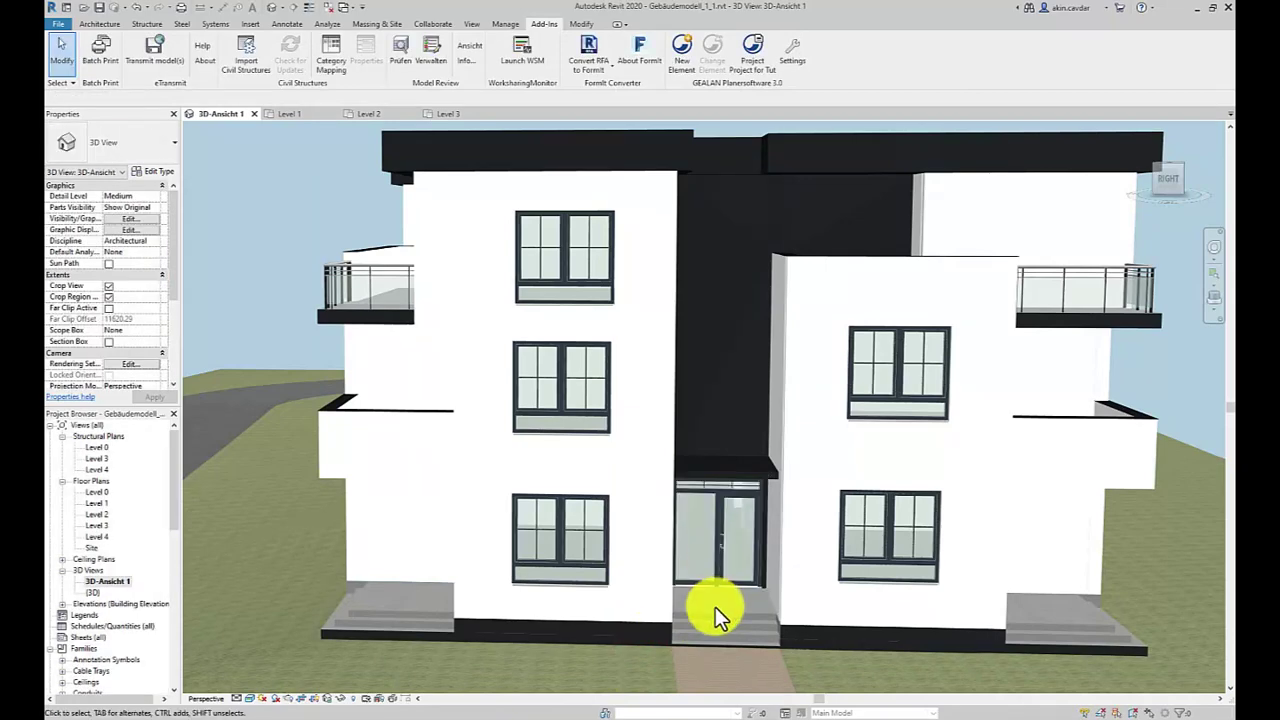
- Insert item 0003, the 2-part lift-and-slide door, on the side facade's ground floor
left_click(752, 48)
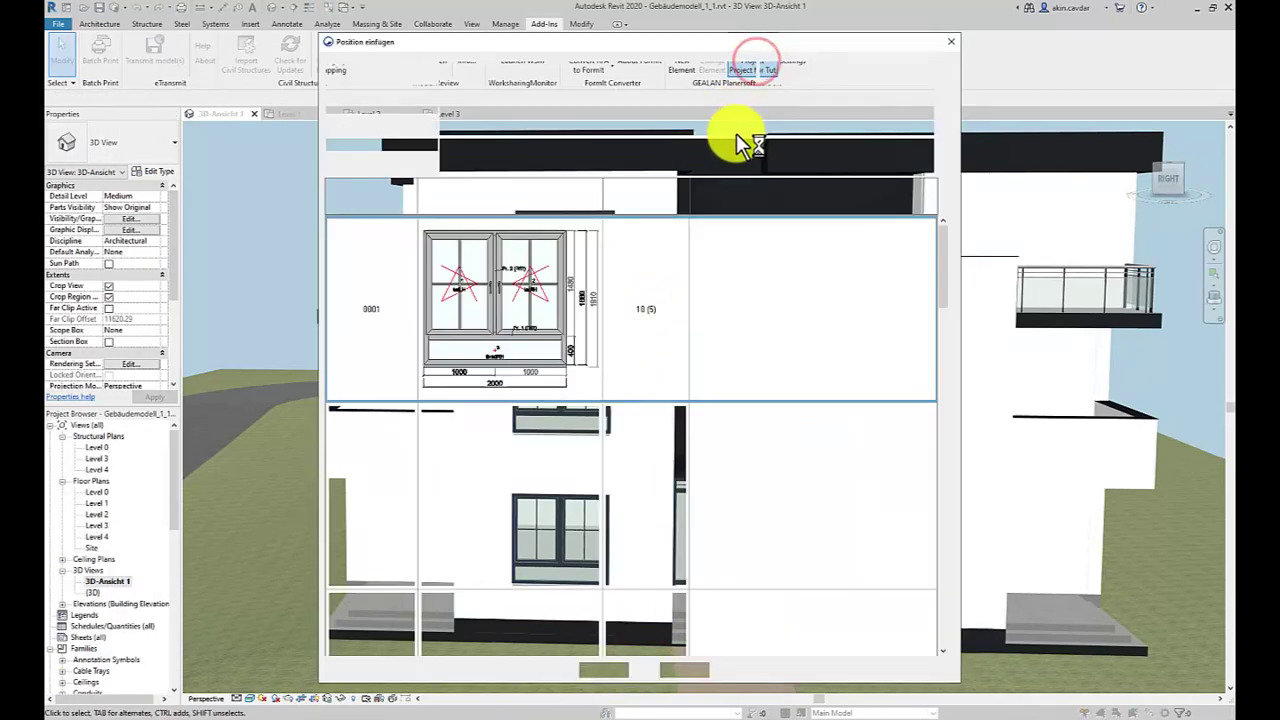
scroll(688, 350, "down", 1)
scroll(683, 358, "down", 1)
left_click(631, 496)
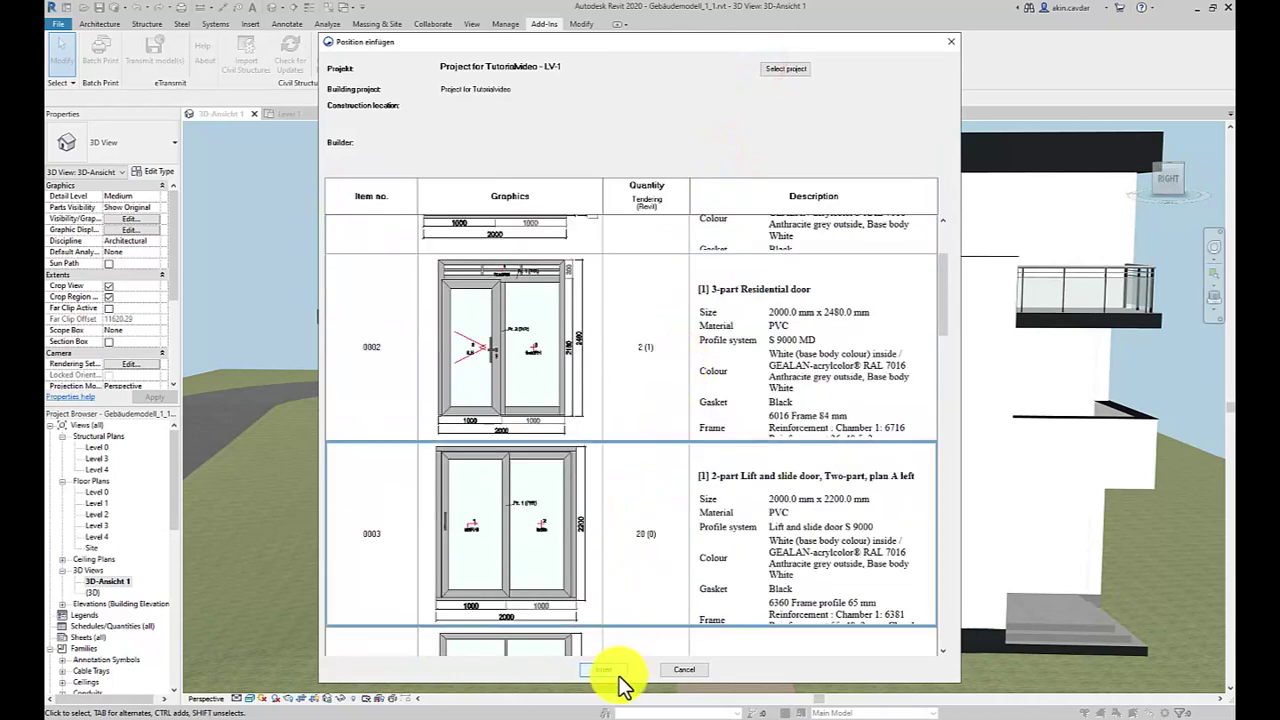
left_click(620, 681)
middle_click_drag(463, 580, 506, 569, "shift")
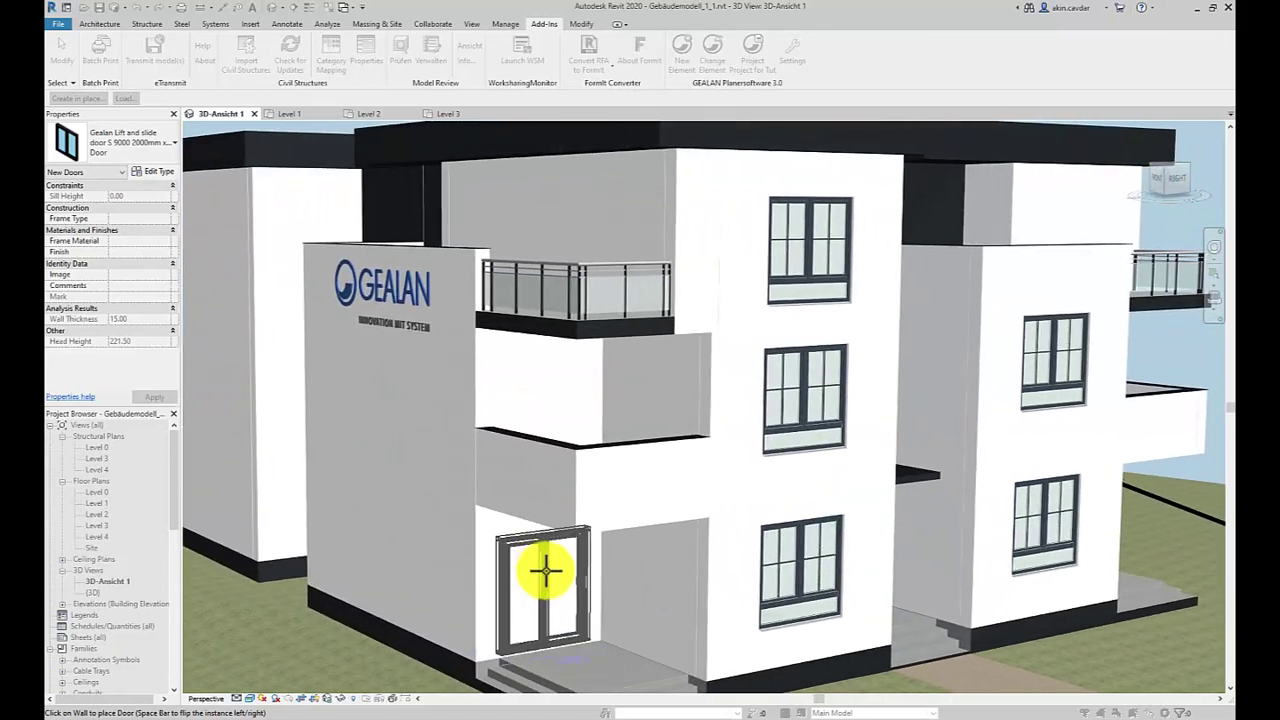
left_click(548, 570)
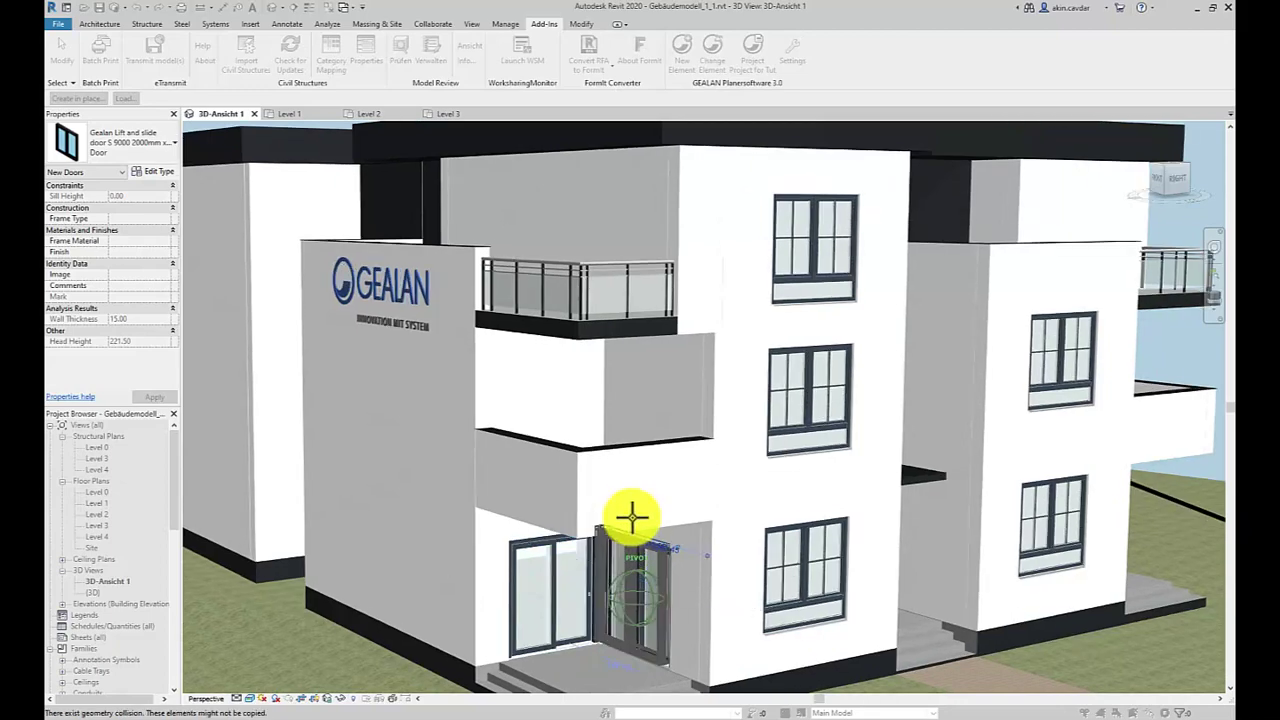
- Place further lift-and-slide doors in the balcony wall and on the upper floor
middle_click_drag(628, 517, 623, 508, "shift")
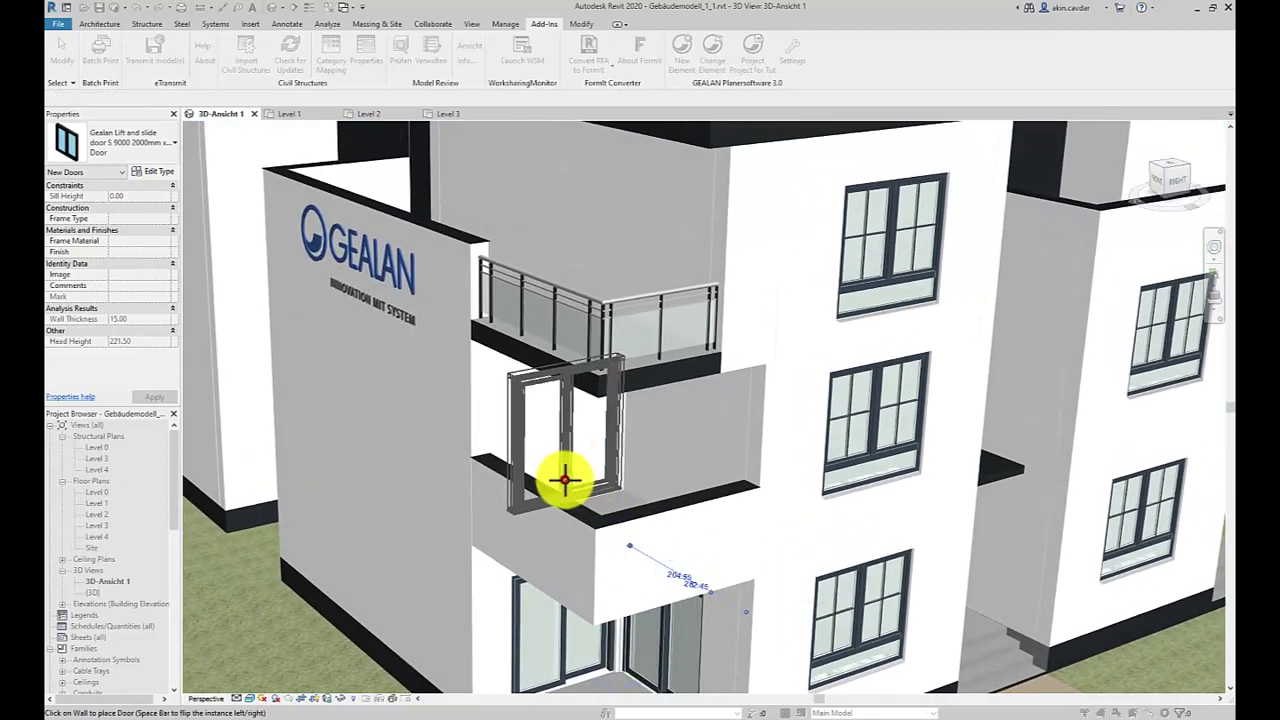
left_click(570, 480)
middle_click_drag(677, 466, 660, 462, "shift")
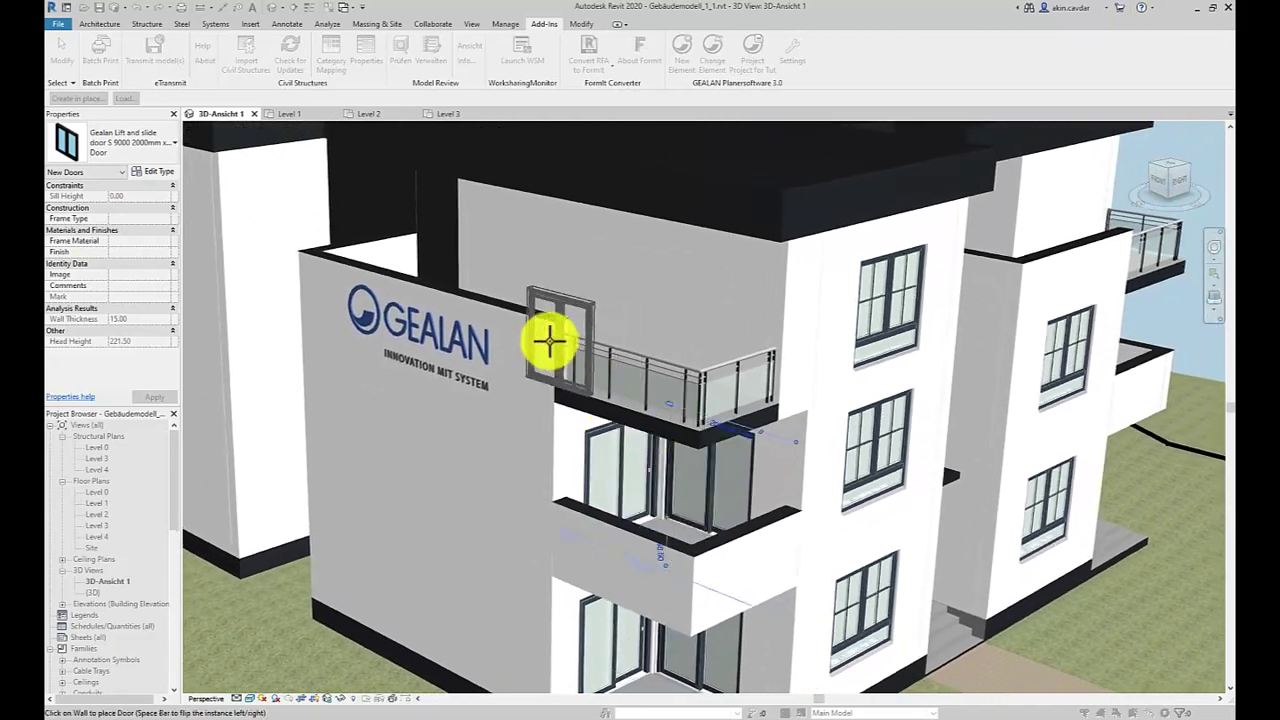
left_click(532, 289)
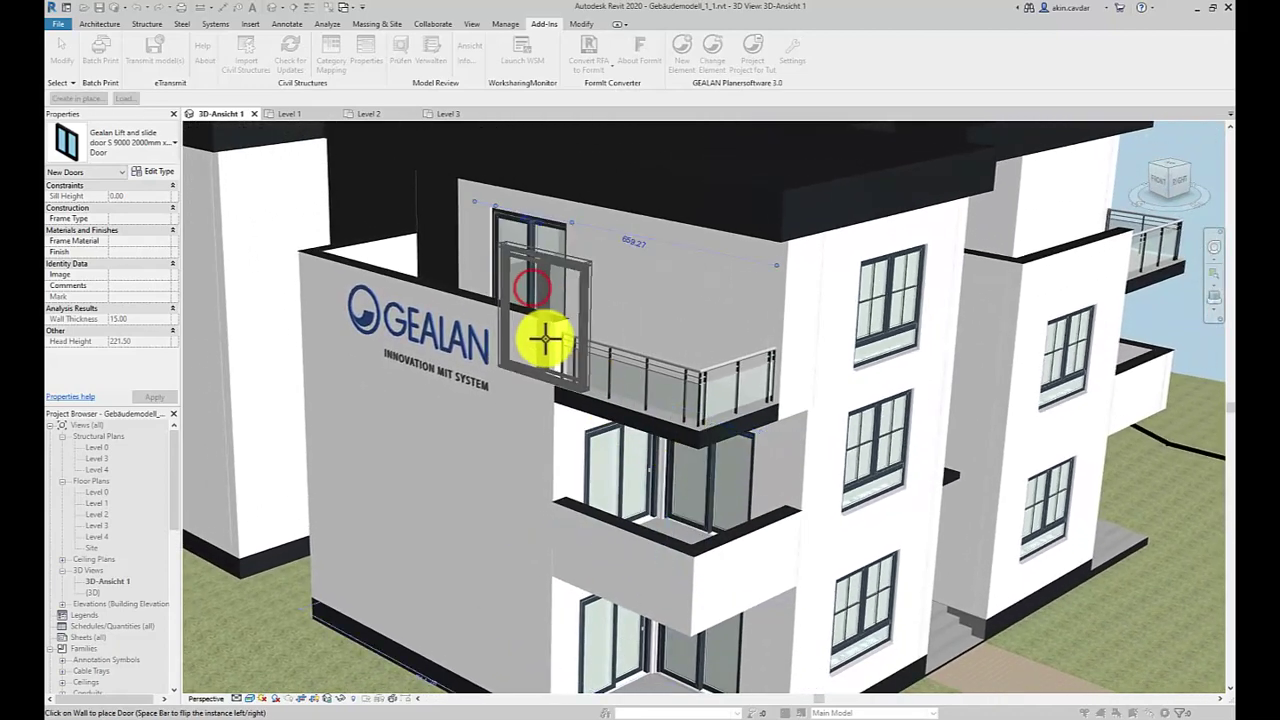
key("Escape")
key("Escape")
scroll(857, 555, "down", 3)
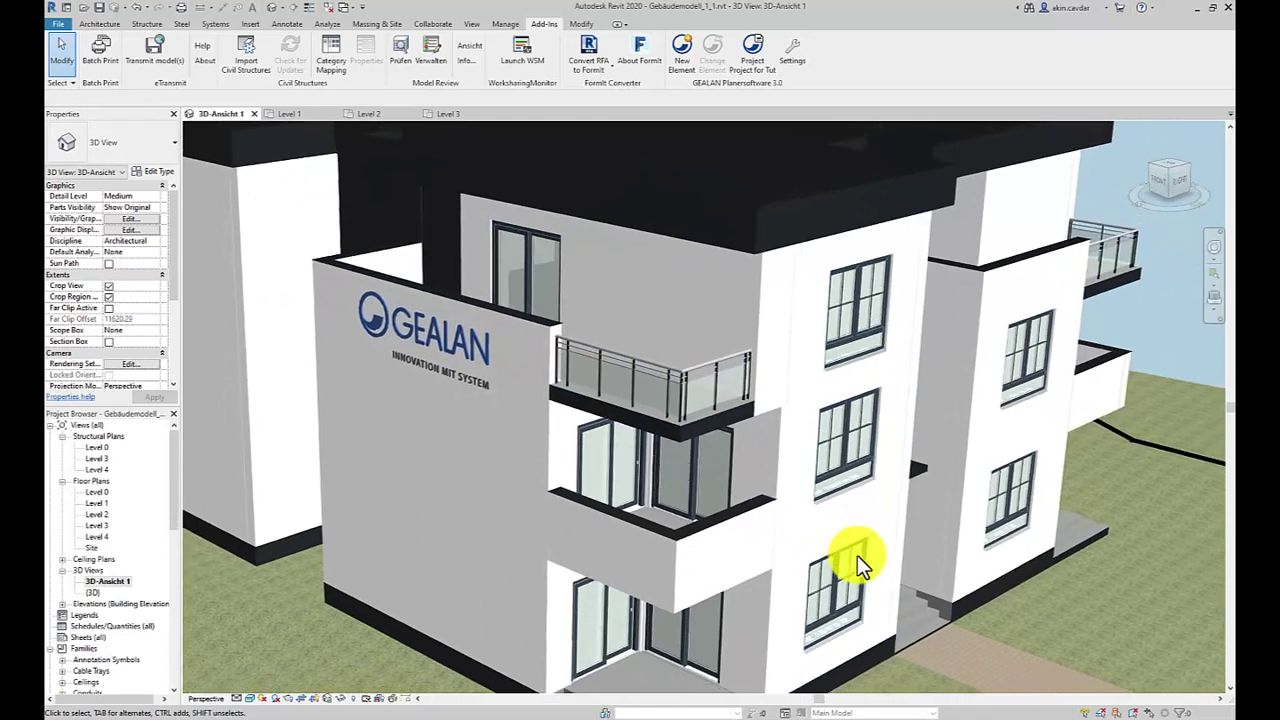
scroll(857, 555, "down", 3)
middle_click_drag(857, 555, 1081, 361, "shift")
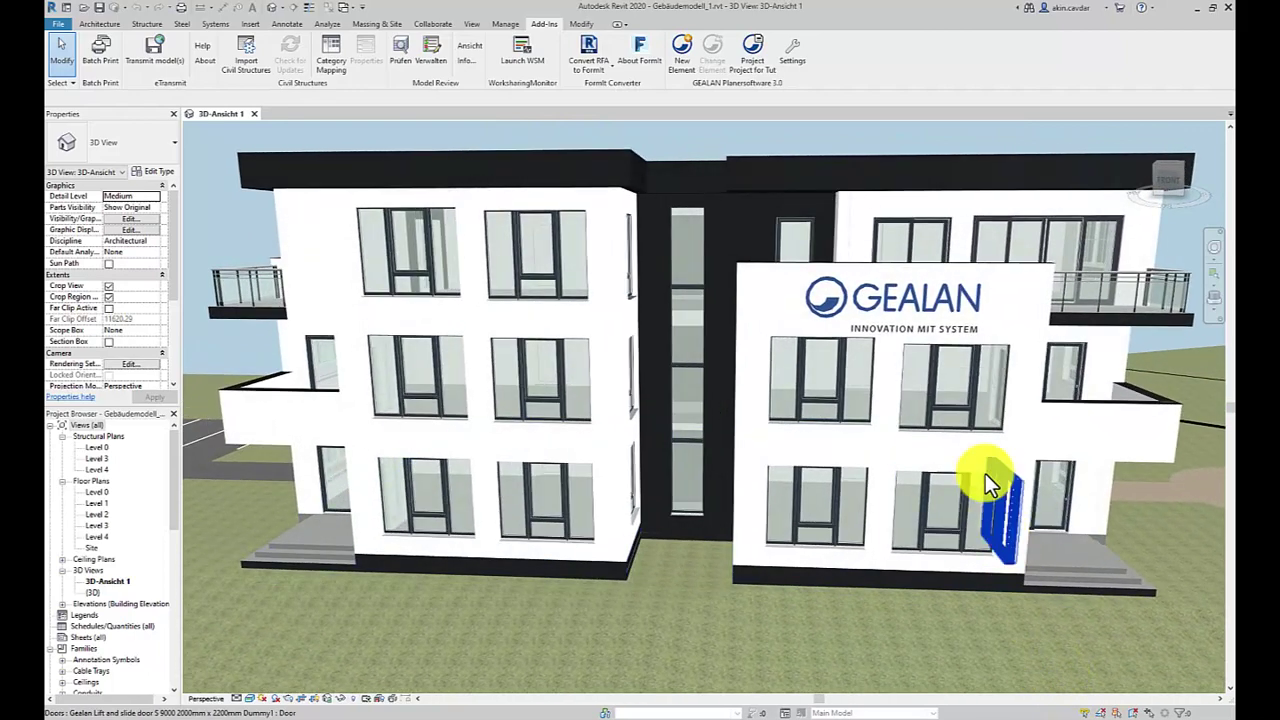
- Review the placed quantities of the LV-1 tender items, then go to the GEALAN project list
left_click(746, 66)
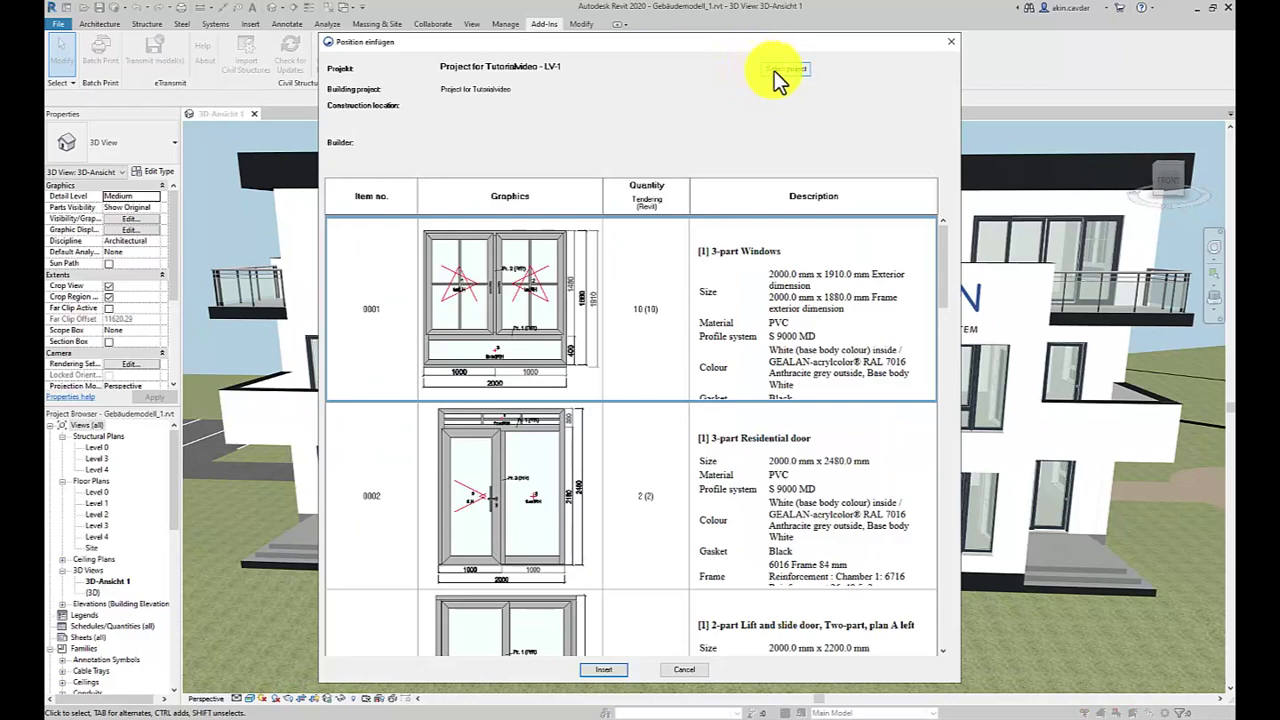
left_click(774, 70)
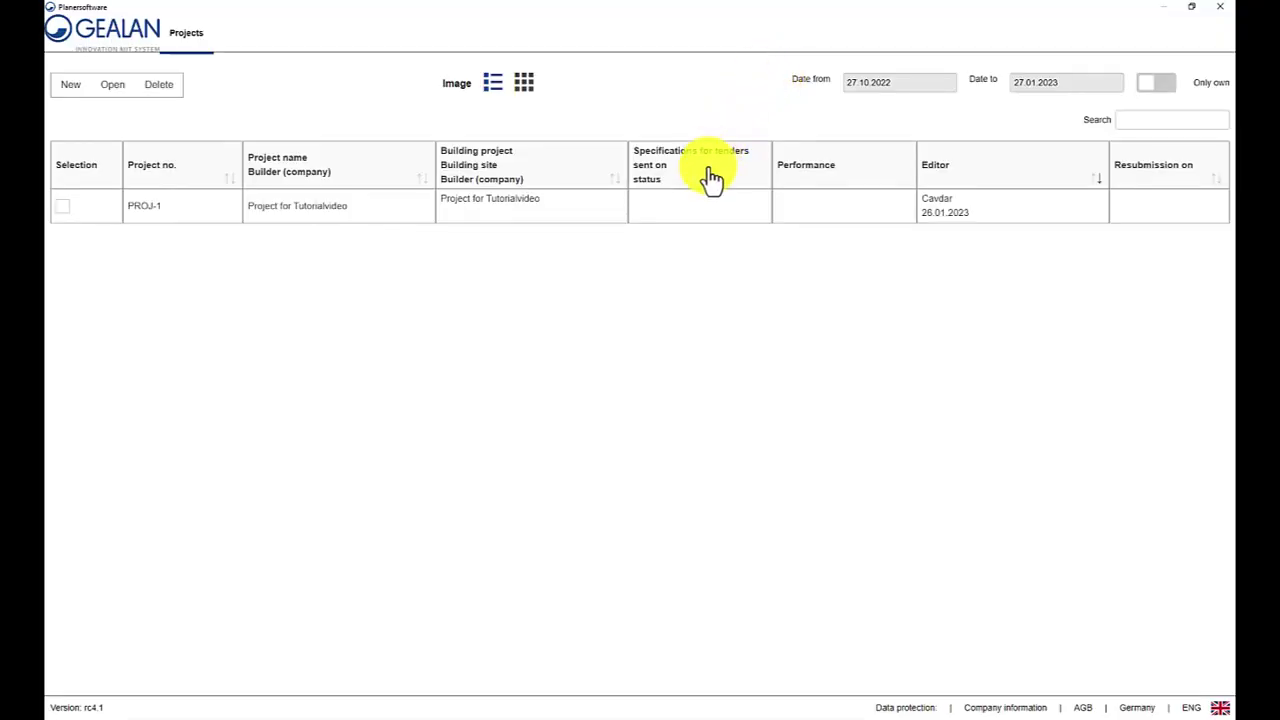
- Export Project for Tutorialvideo's LV-1 as PDF with object specifications and type and extent of services
double_click(706, 209)
scroll(706, 214, "down", 5)
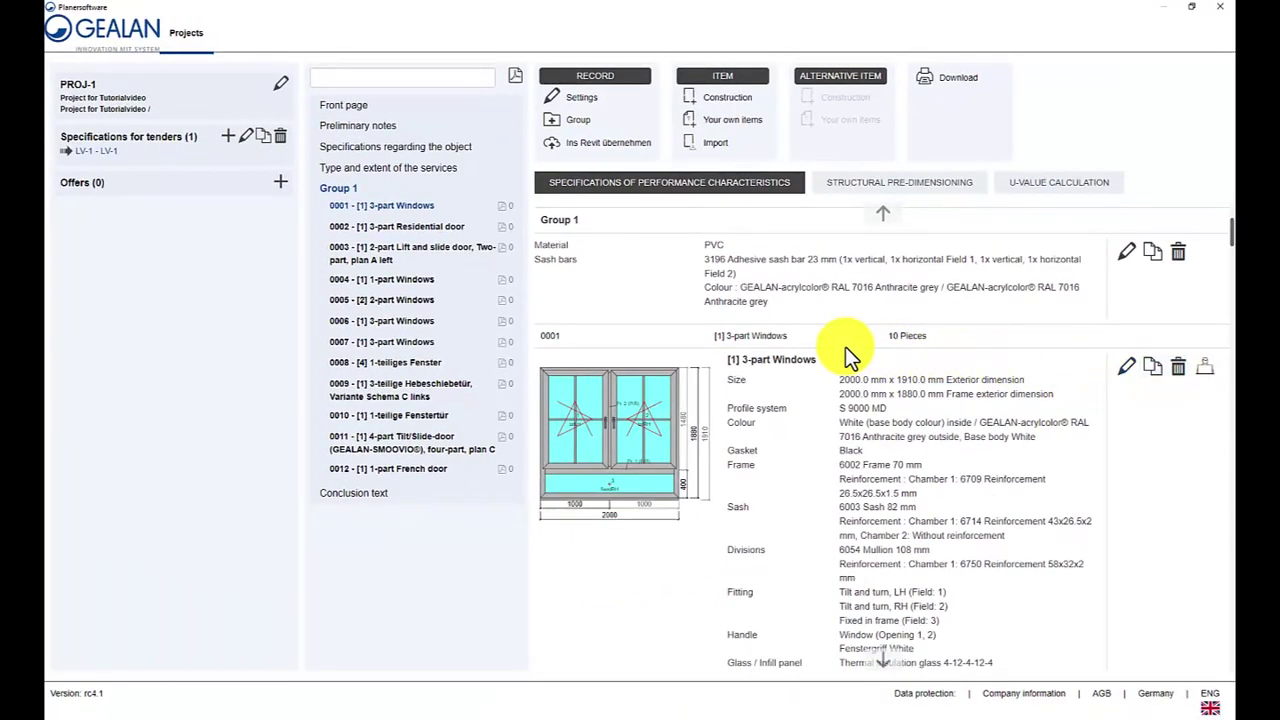
left_click(945, 80)
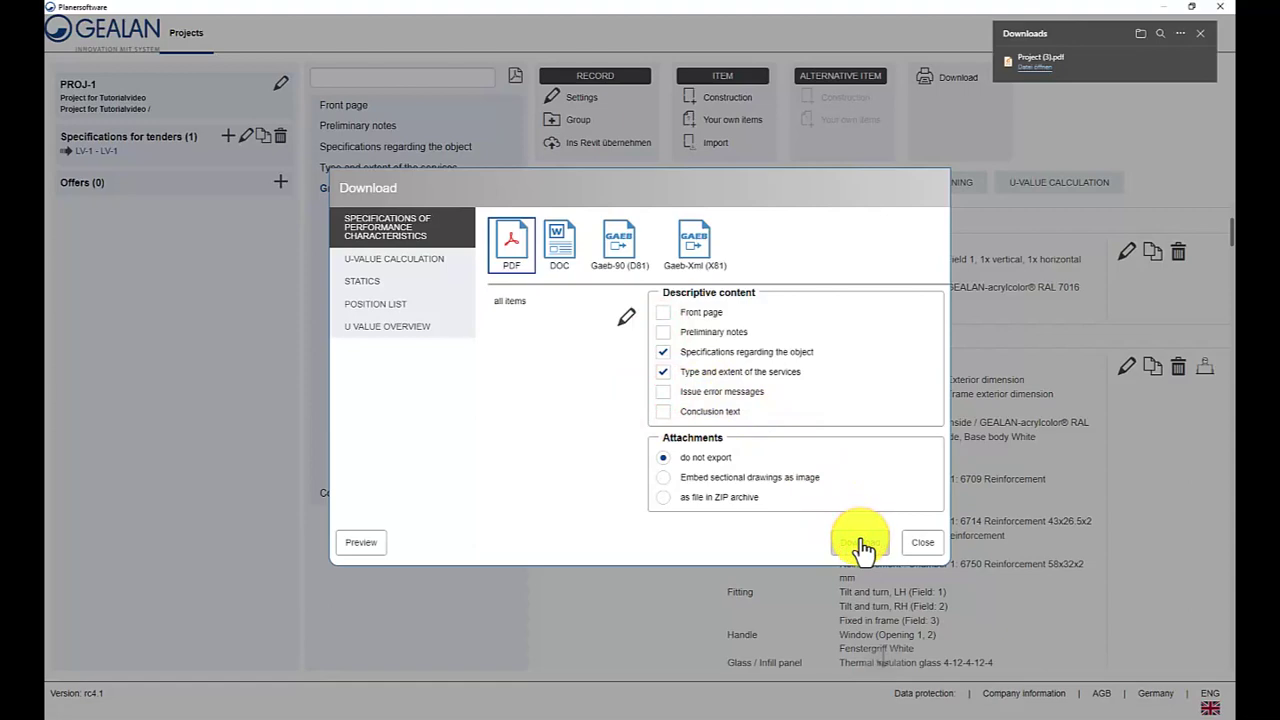
left_click(1028, 55)
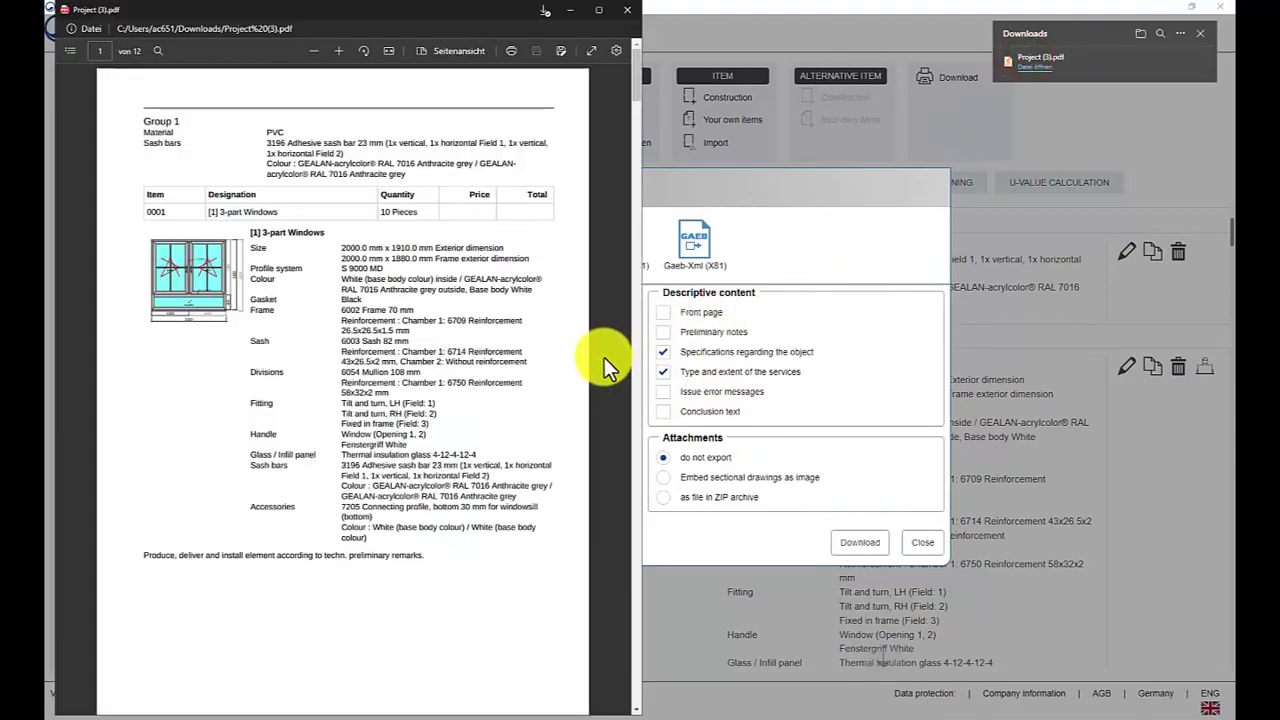
- Scroll Project (3).pdf to page 2, item 0003: 2-part lift-and-slide door, 20 pieces
scroll(604, 357, "down", 3)
scroll(604, 357, "down", 3)
scroll(604, 354, "down", 3)
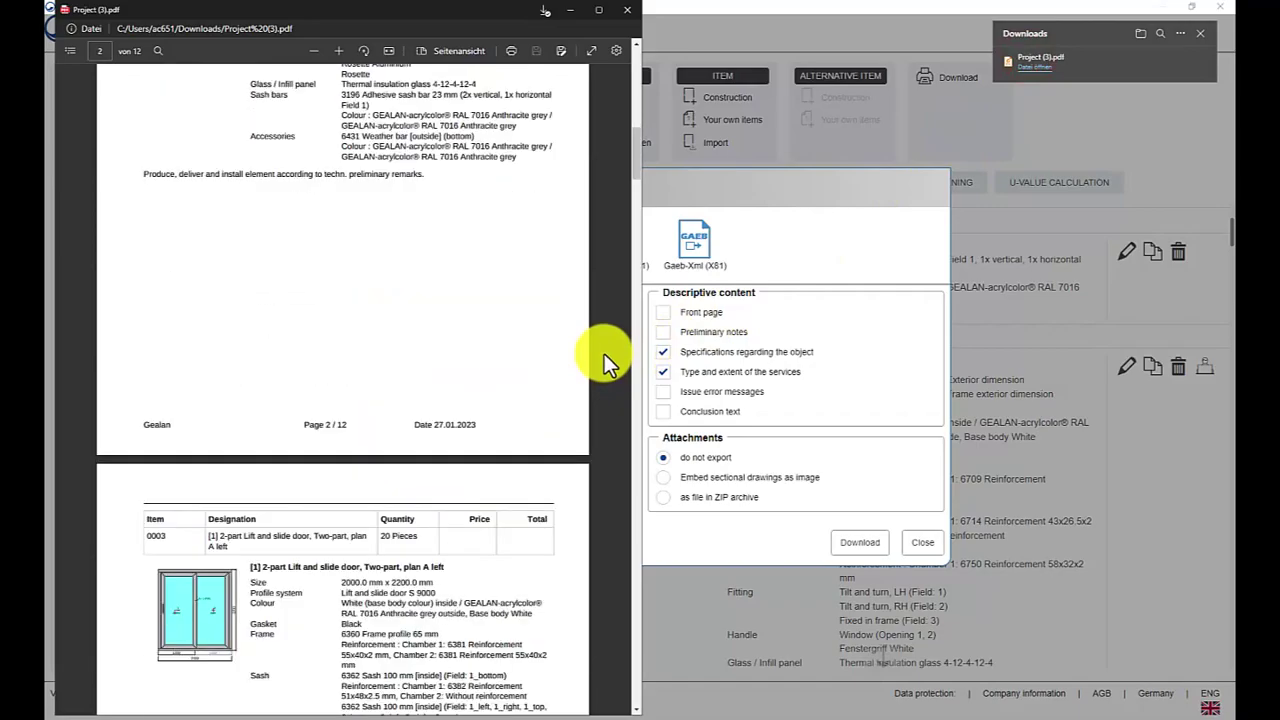
scroll(604, 353, "down", 3)
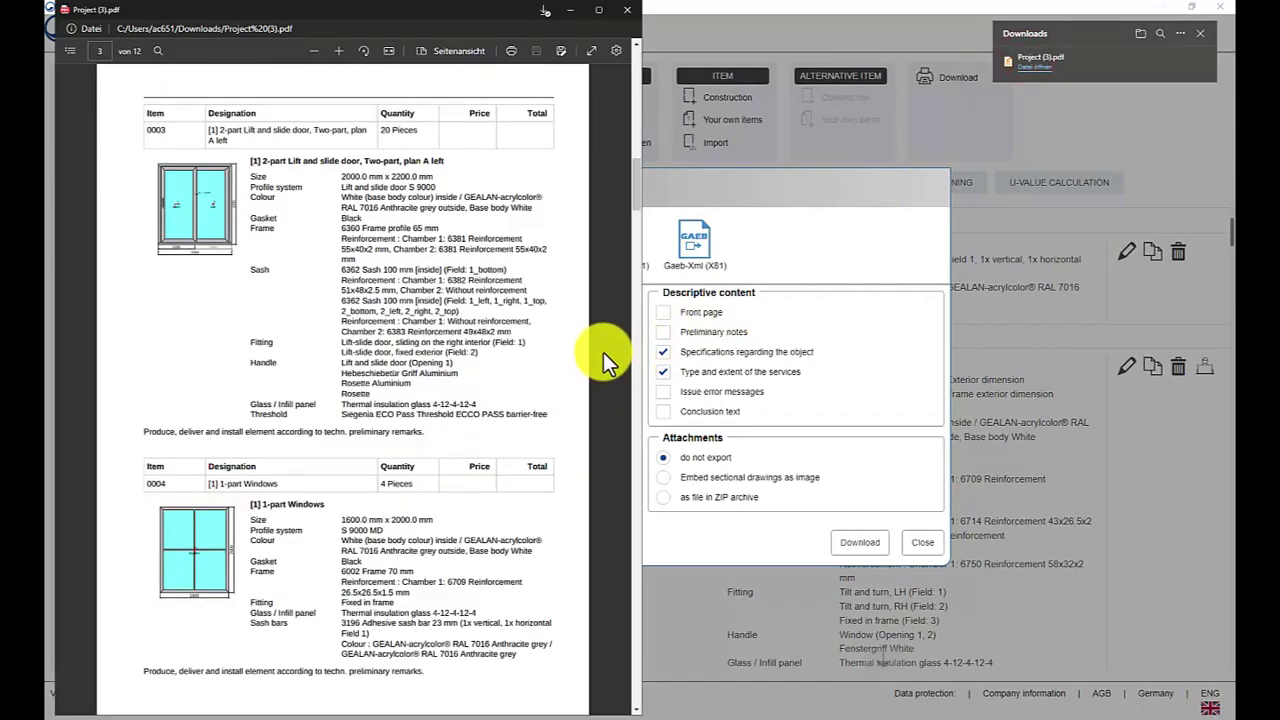